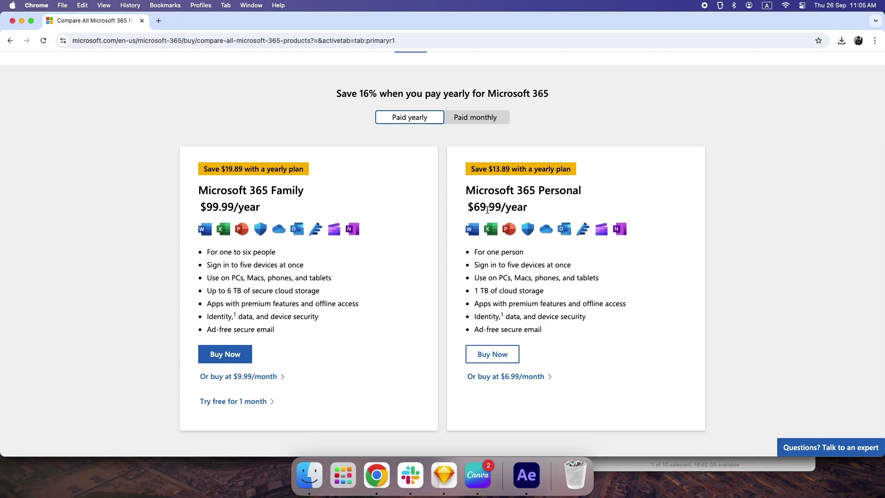
- Scroll the Microsoft 365 plan comparison to show Family at $99.99/year and Personal at $69.99/year
scroll(547, 131, up, 1)
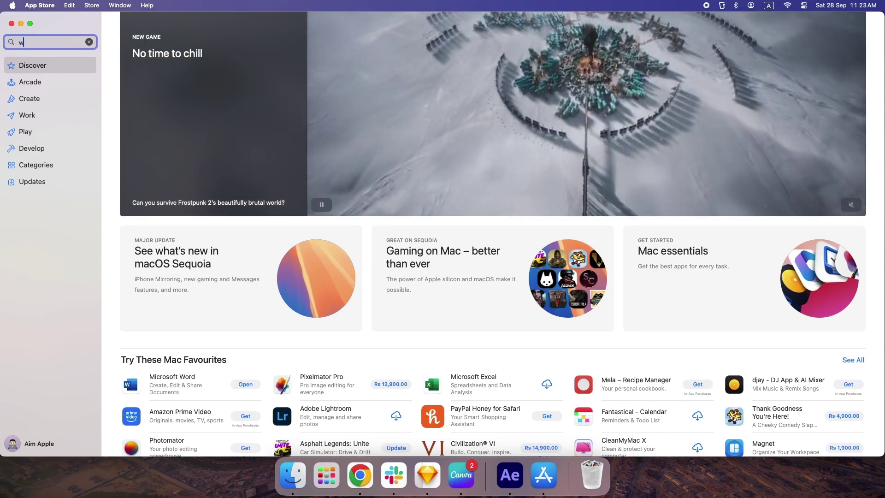
- Search the App Store for 'iwork' and look over the Pages listing
text(ork)
key(Return)
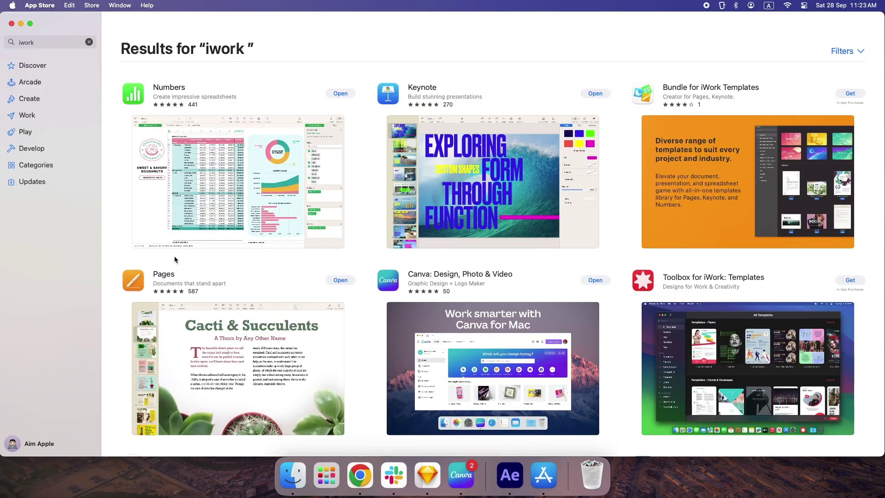
click(164, 276)
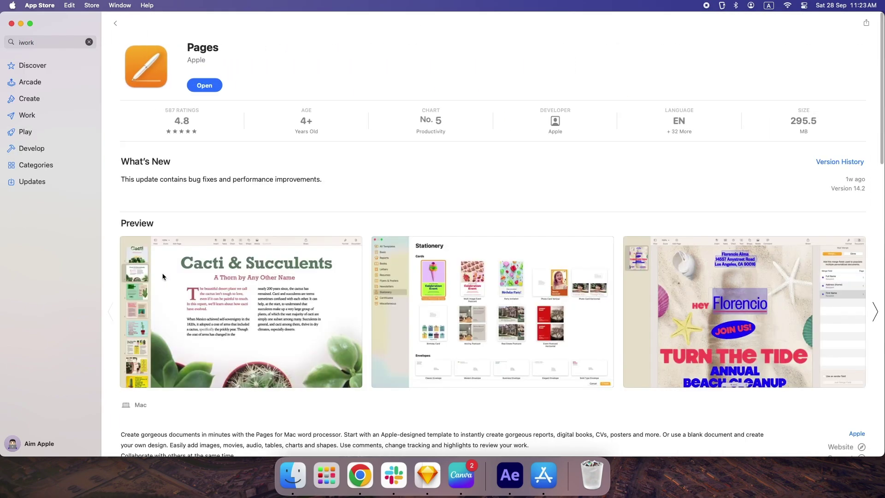
scroll(417, 273, down, 3)
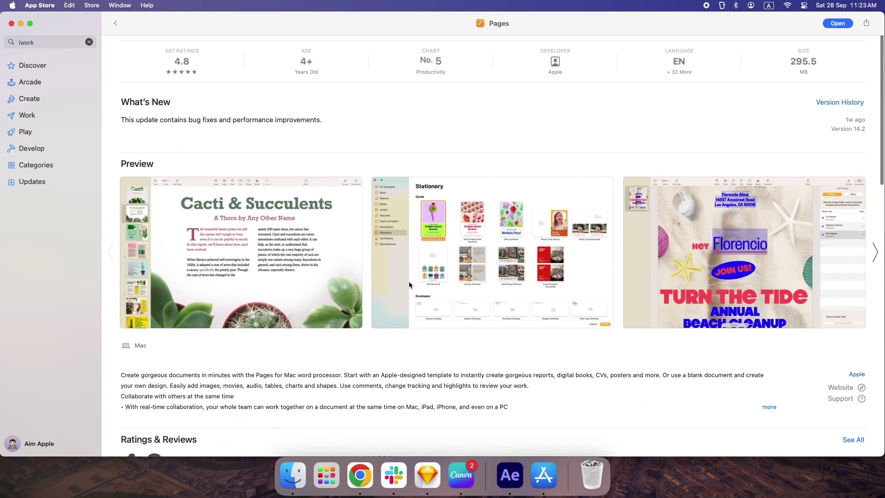
- Open the Numbers listing and page through its preview screenshots
click(876, 251)
click(875, 251)
click(169, 93)
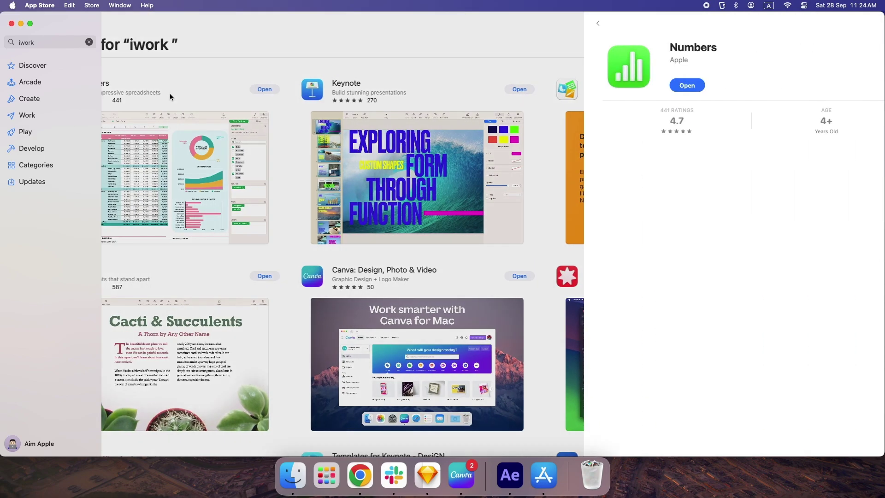
click(875, 313)
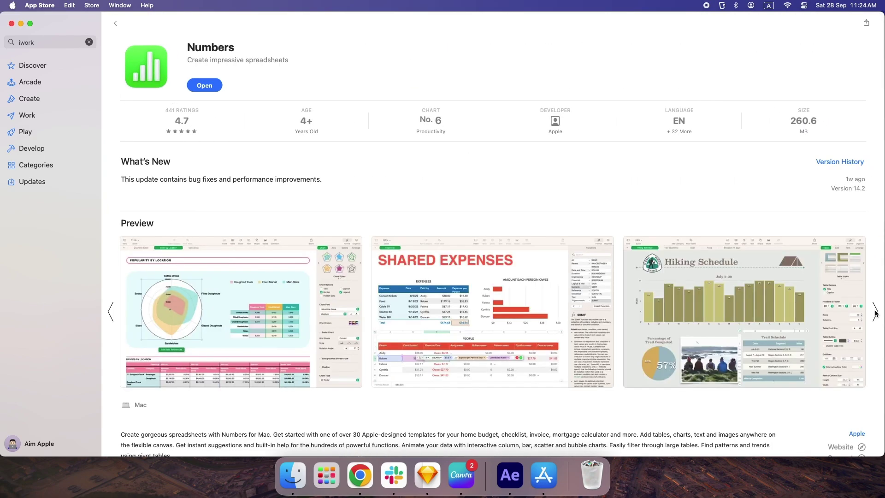
- Open the Keynote listing and page through its preview screenshots
click(875, 312)
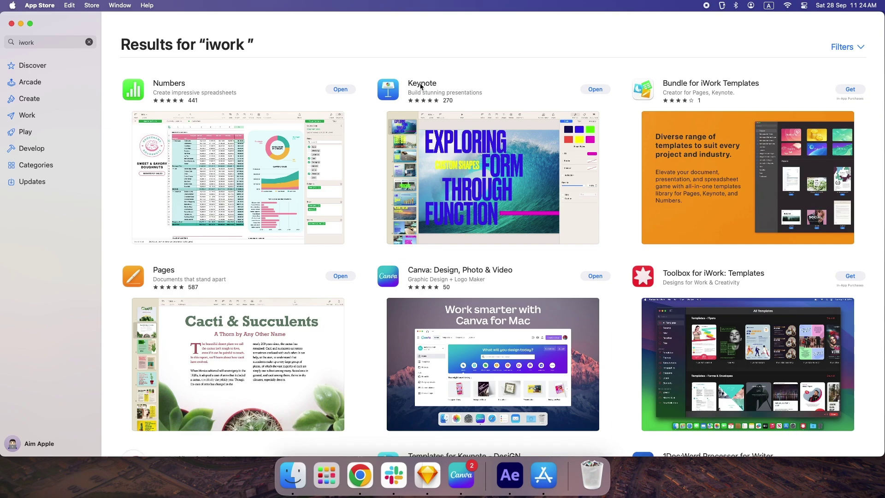
click(420, 86)
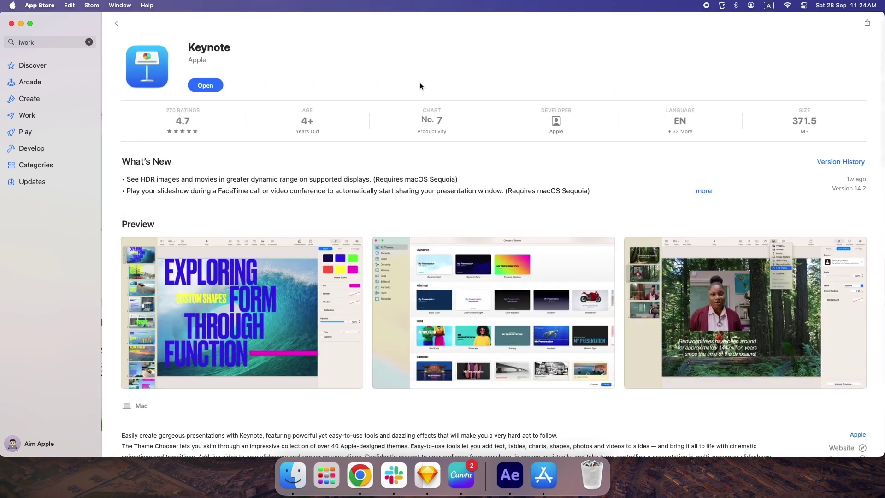
click(875, 312)
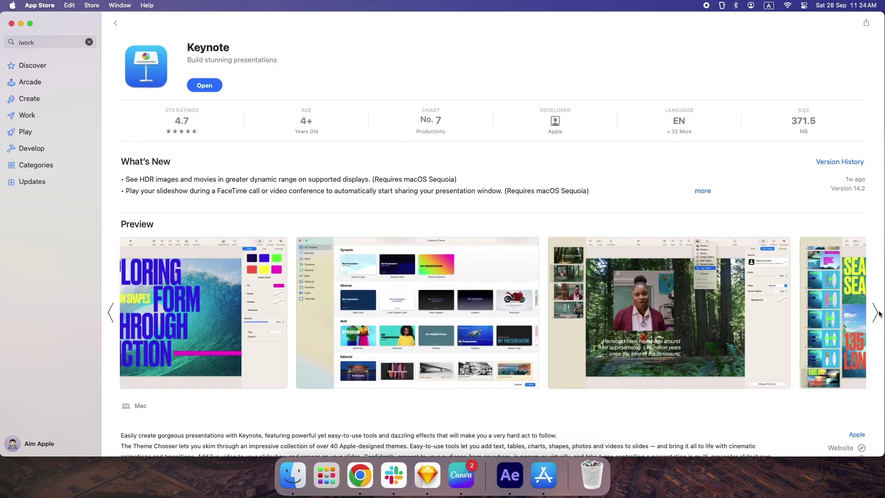
click(875, 313)
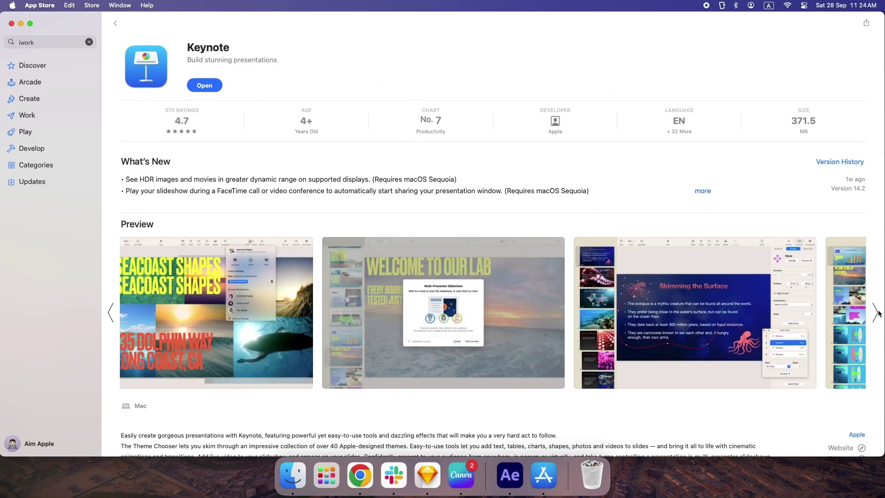
click(877, 312)
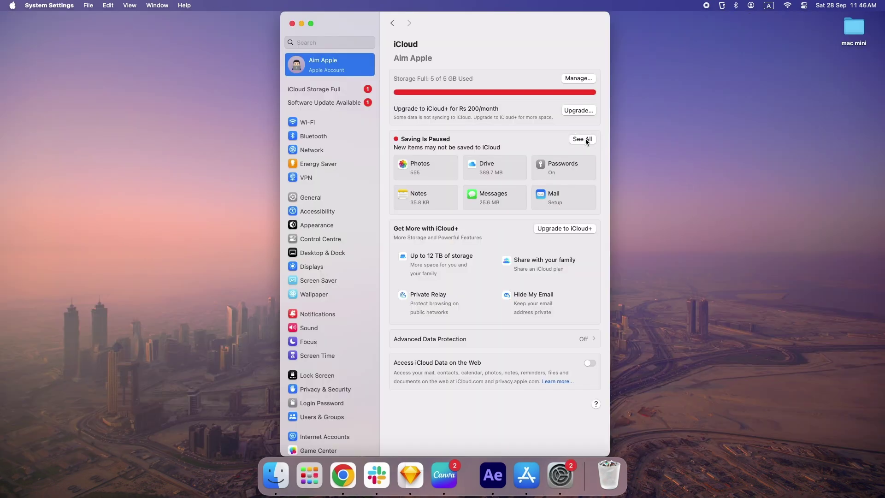
click(585, 139)
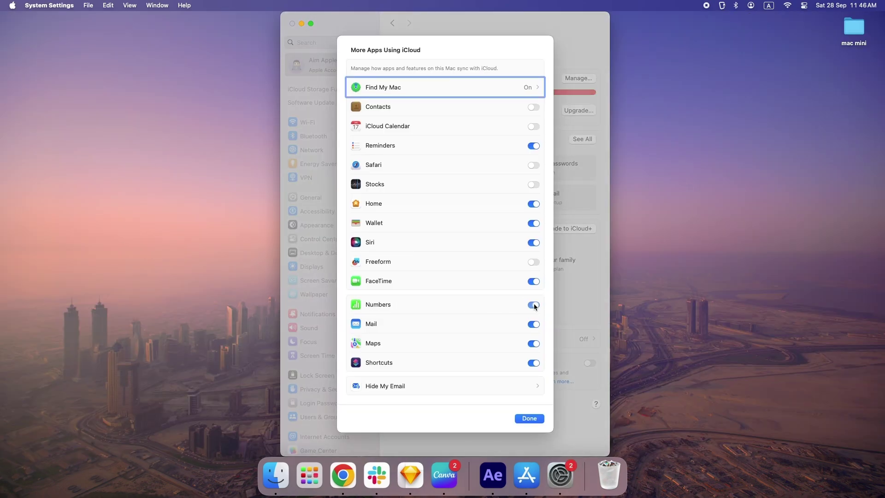
click(536, 417)
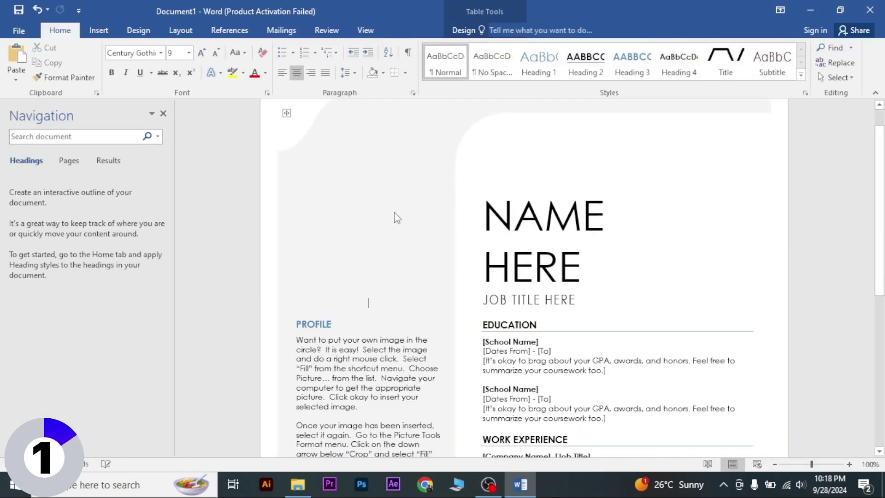
- Enlarge the resume's PROFILE heading to 28 pt
scroll(395, 217, down, 3)
click(160, 53)
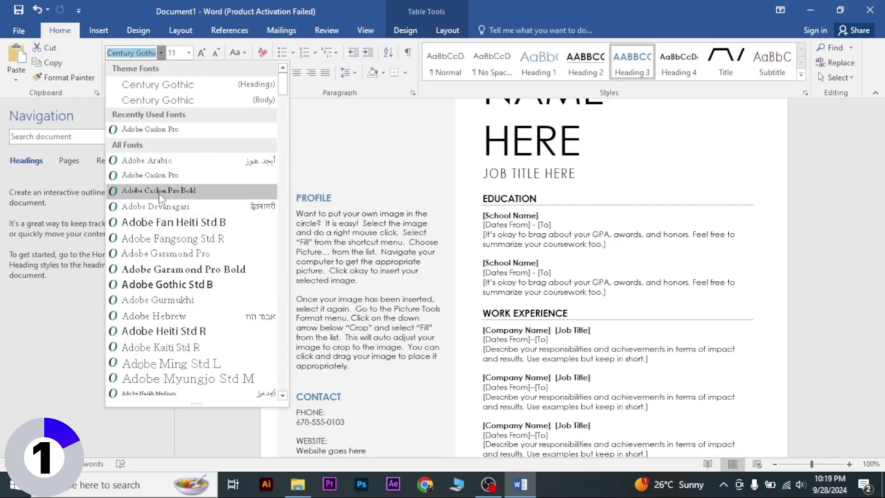
click(188, 52)
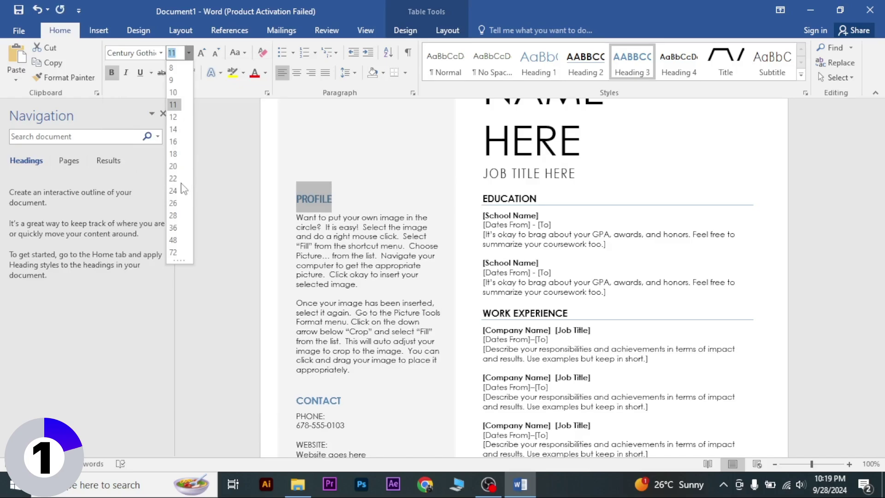
click(173, 215)
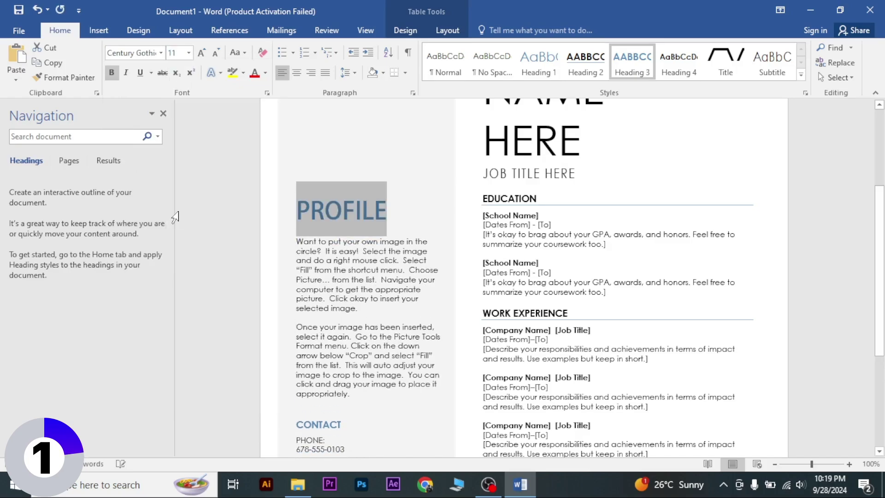
click(348, 132)
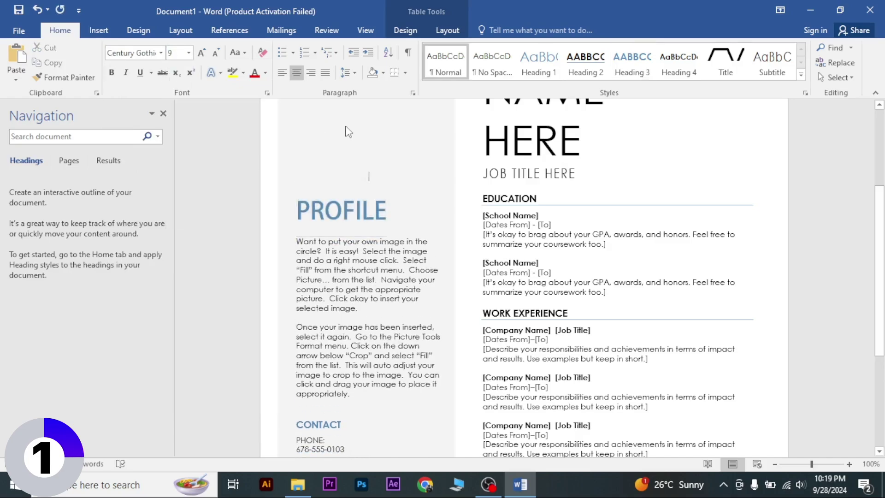
- Save the resume to the Desktop as 'Name'
click(19, 31)
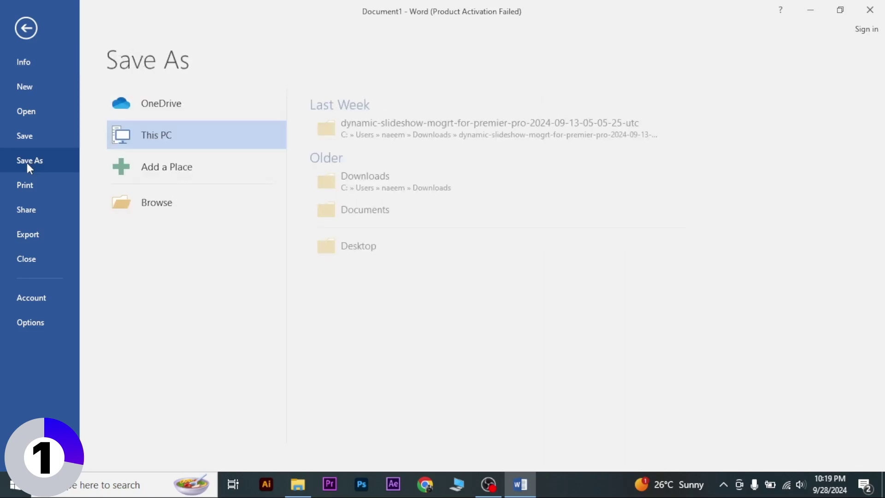
click(335, 248)
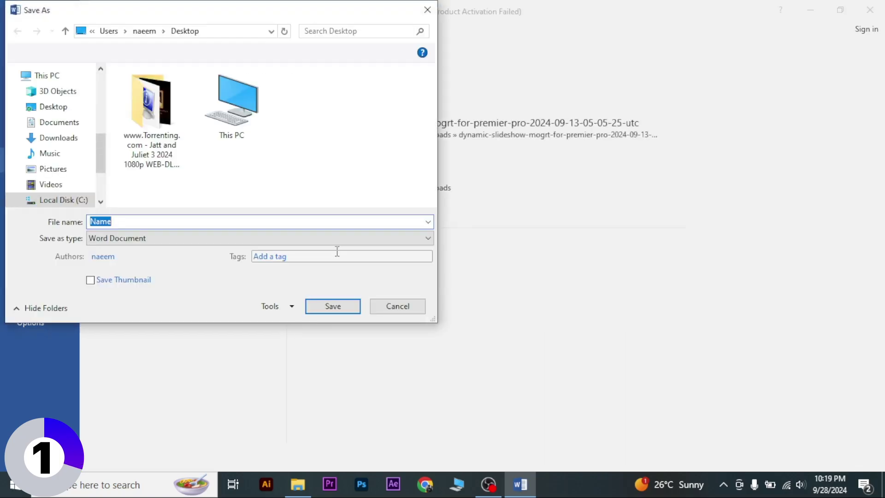
click(333, 307)
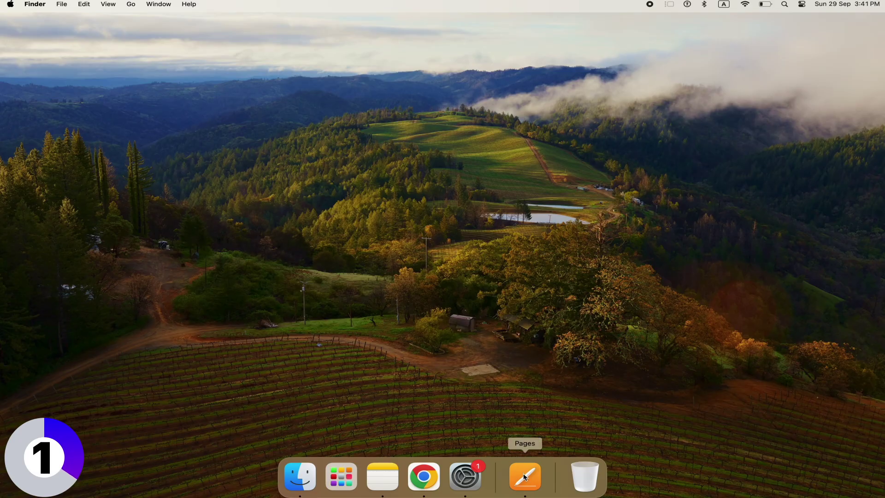
- Create a Simple Report document and place the Nibble Logics banner below the pull quote
click(524, 477)
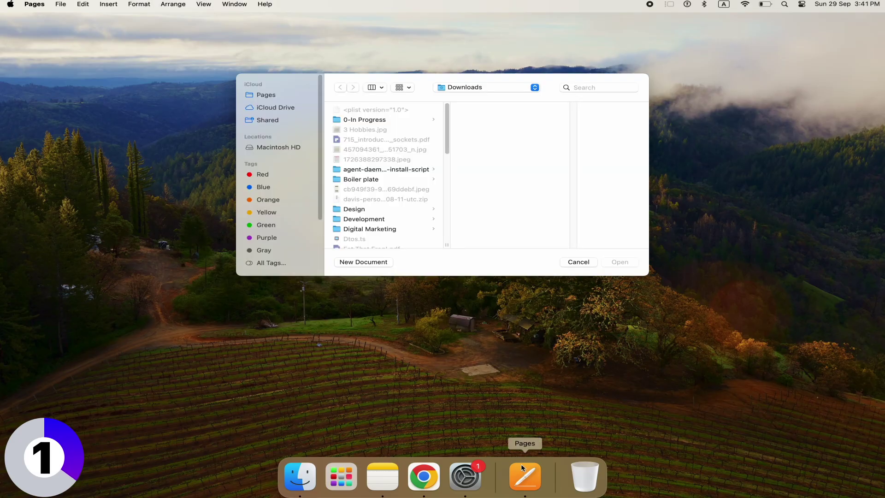
click(376, 266)
click(406, 193)
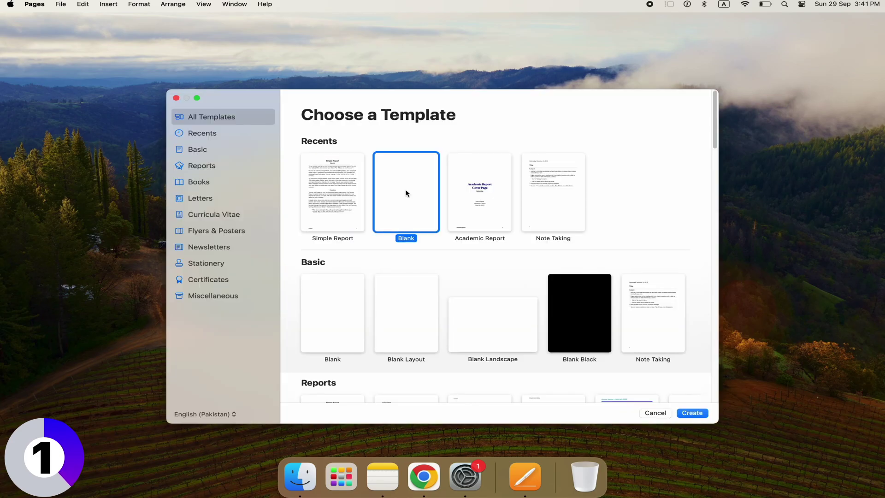
click(344, 206)
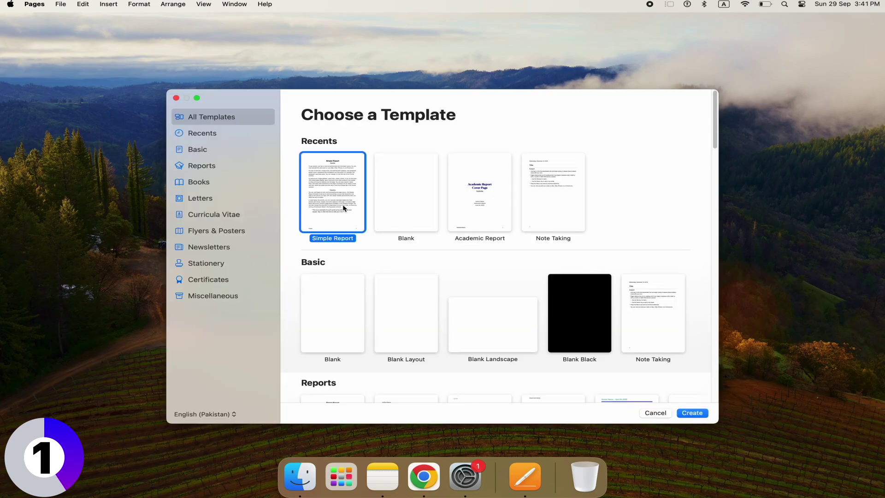
double_click(344, 207)
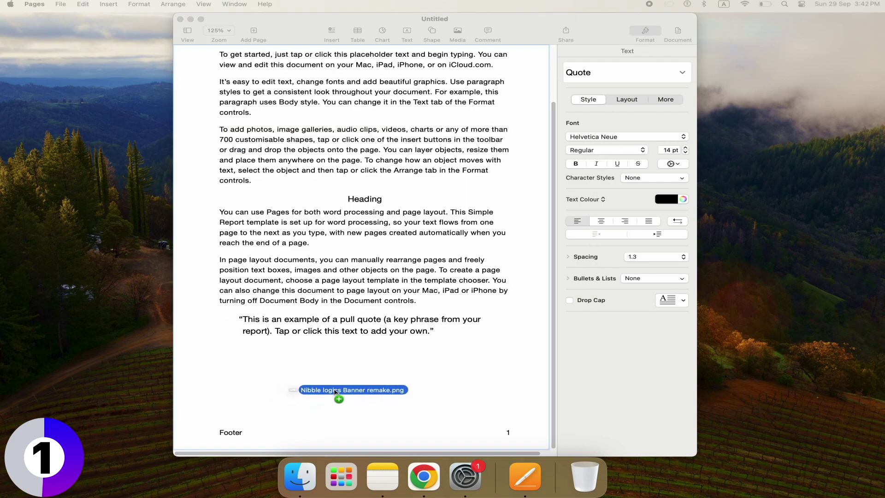
drag(335, 392, 351, 389)
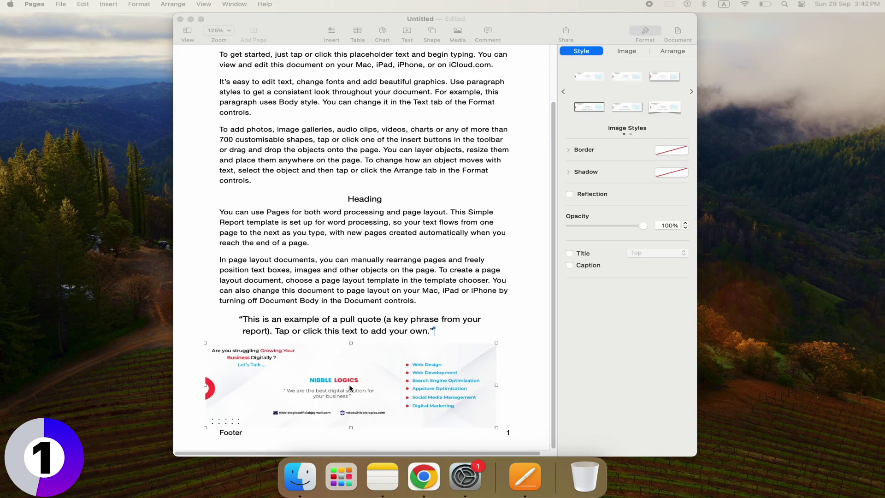
click(349, 389)
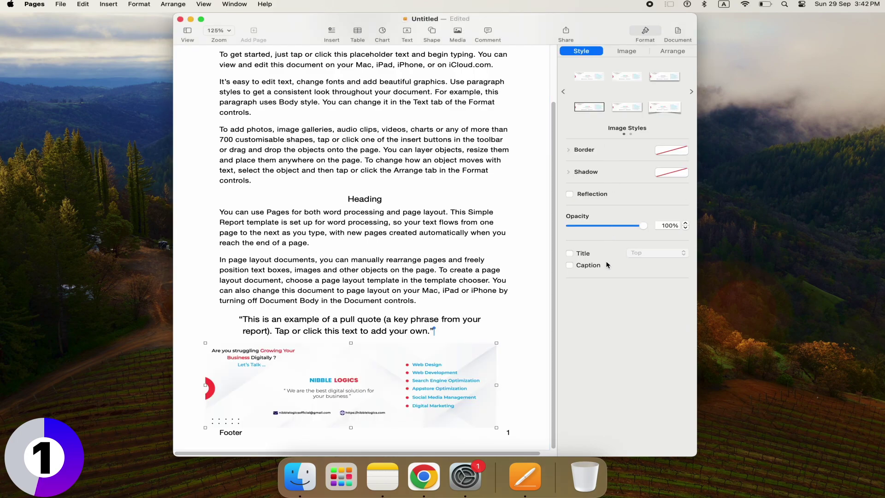
- Export the document as a PDF to Downloads
click(61, 6)
mouse_move(139, 145)
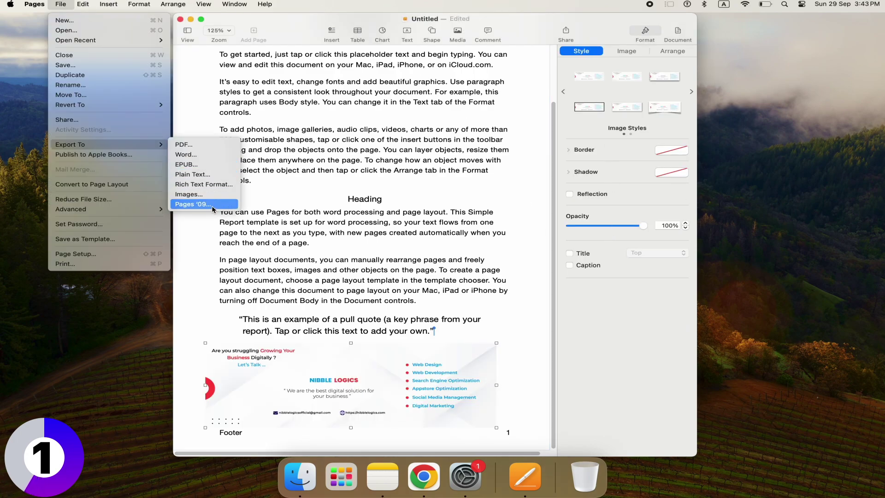
click(200, 145)
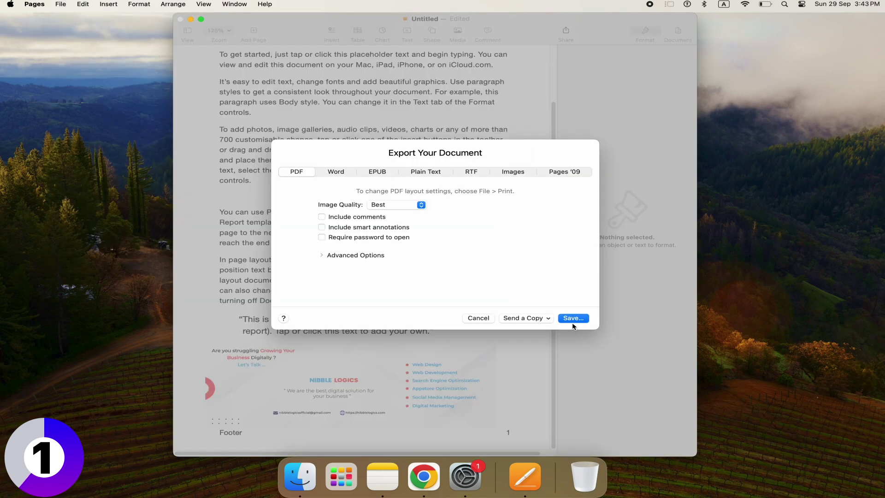
click(574, 323)
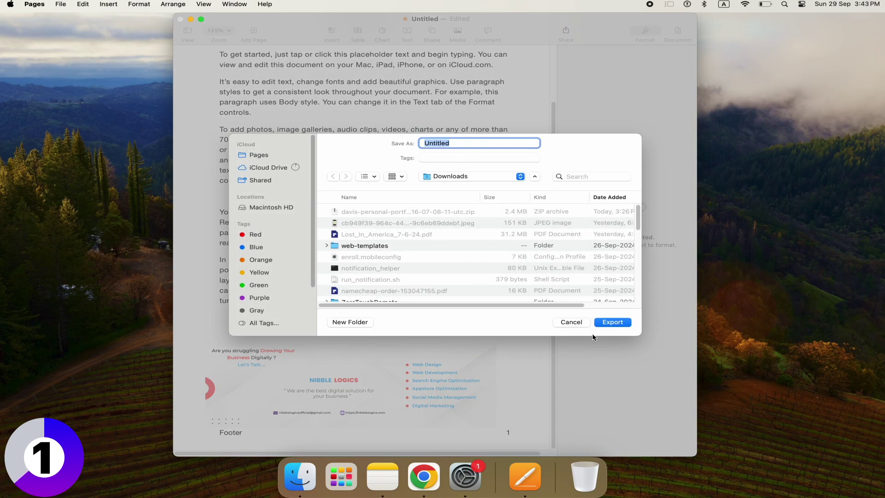
click(615, 323)
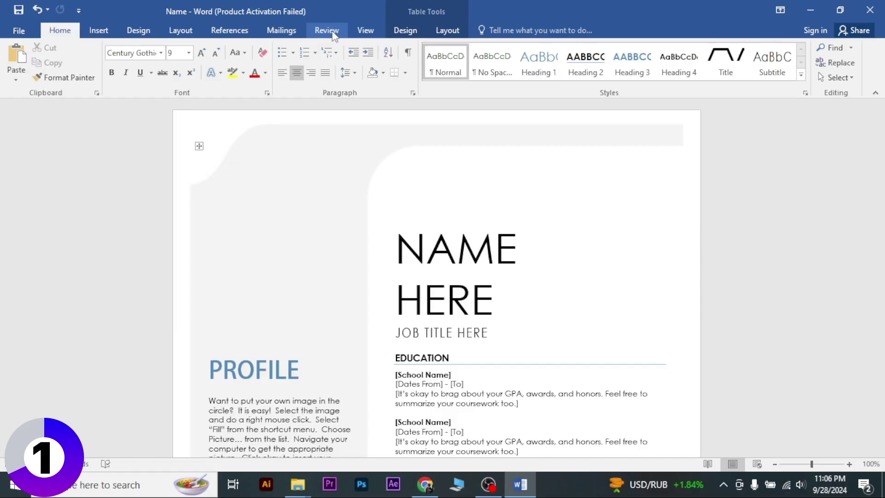
- Look through Word's change-tracking options and Start Mail Merge types, then launch Excel
click(336, 31)
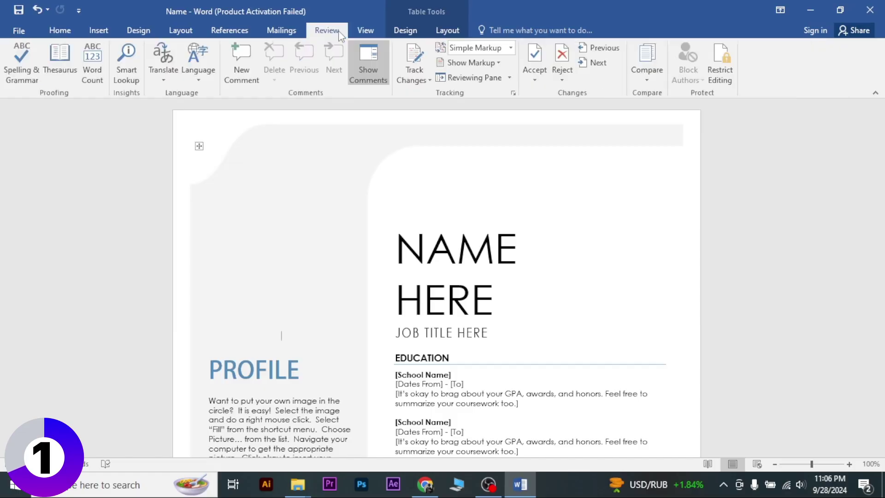
click(423, 73)
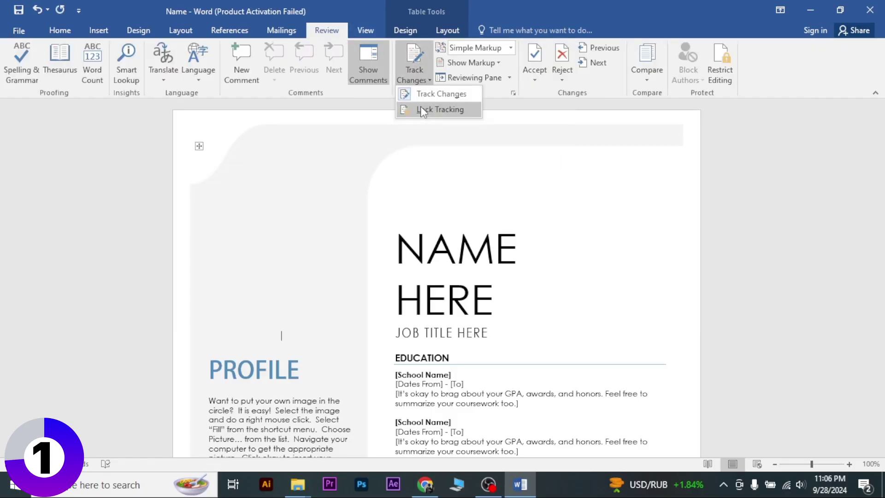
click(282, 31)
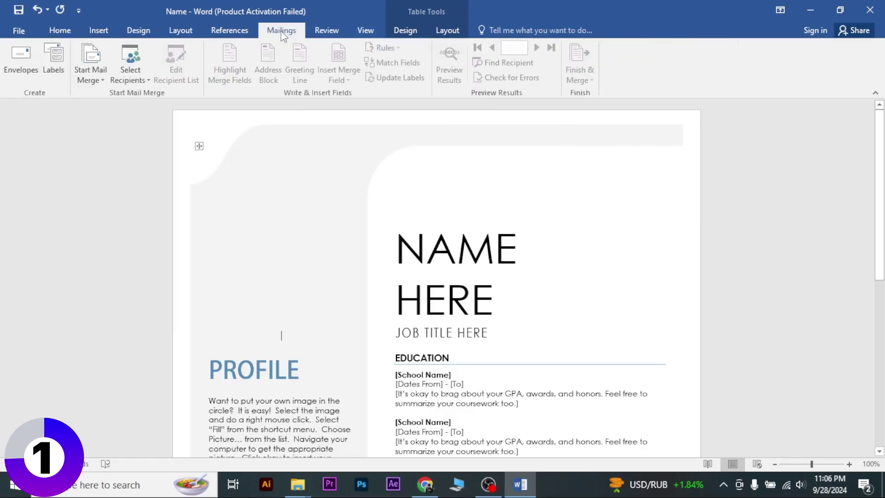
click(103, 81)
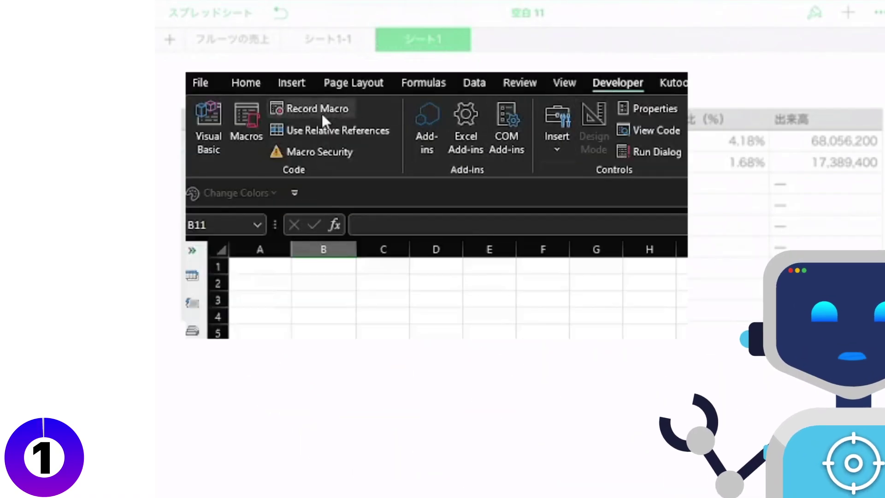
click(559, 313)
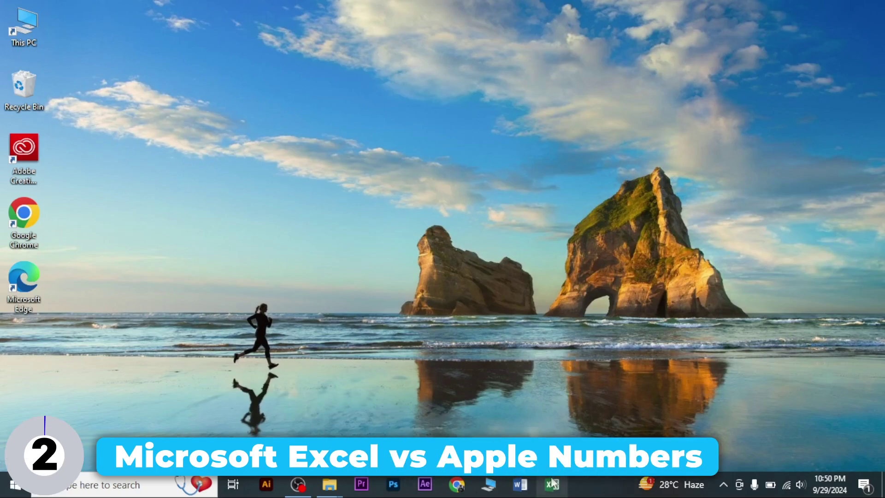
click(553, 483)
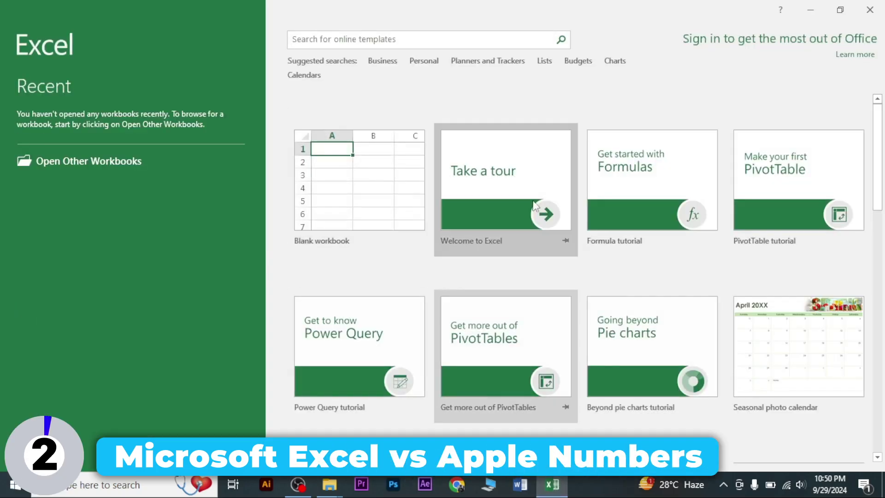
- In a blank workbook, enter 54, 5, 6, 8, 2, 1, 6, 7, 8, 9 in A1–A10
click(368, 208)
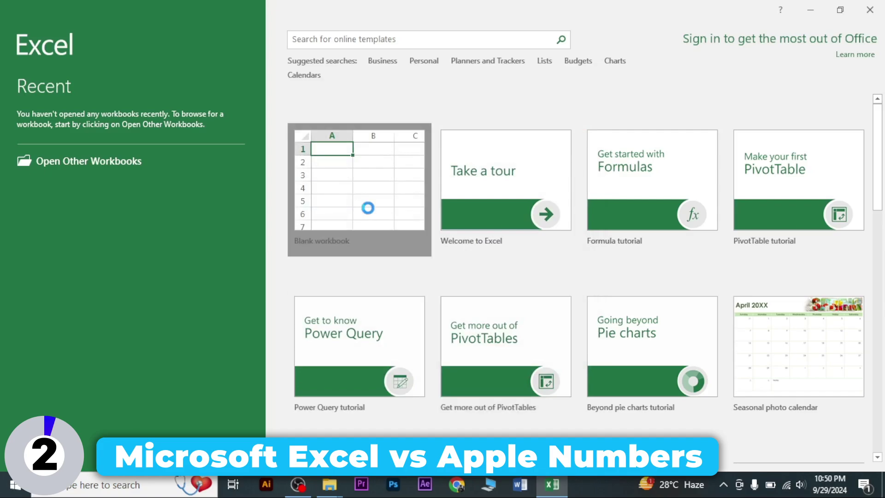
click(368, 207)
key(ctrl+Home)
text(54)
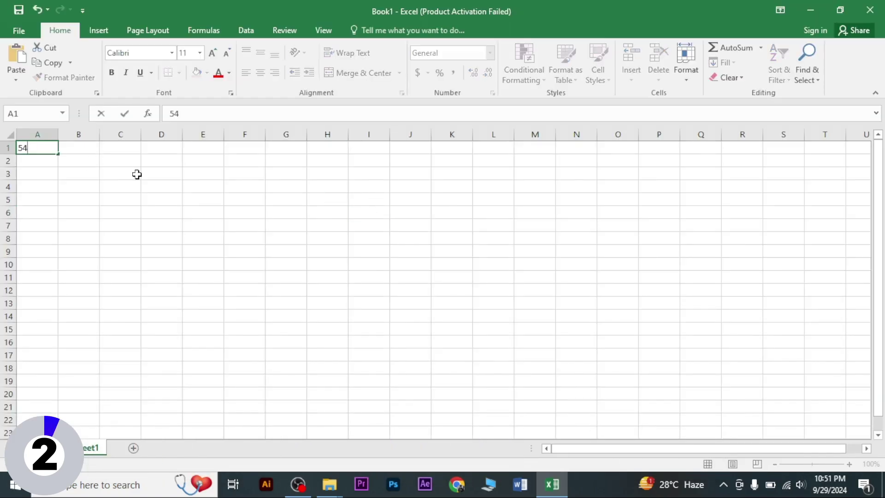
key(Return)
text(5)
key(Return)
text(6)
key(Return)
text(8)
key(Return)
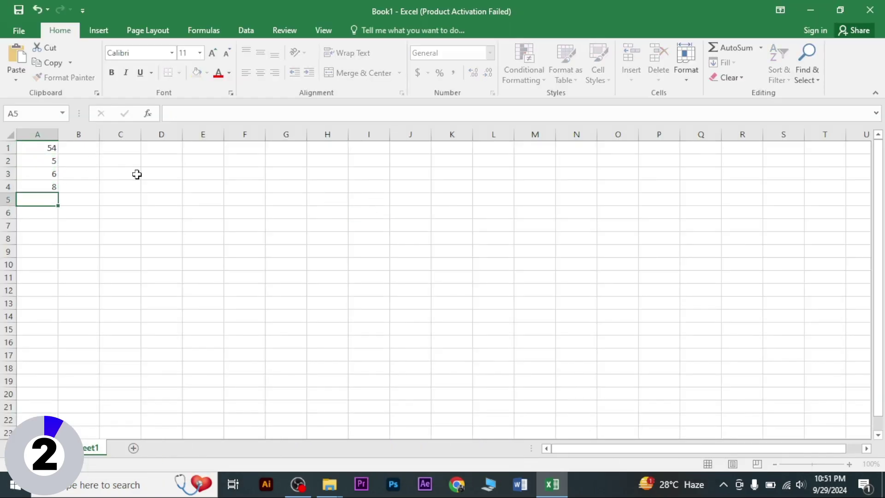
text(2)
key(Return)
text(1)
key(Return)
text(6)
key(Return)
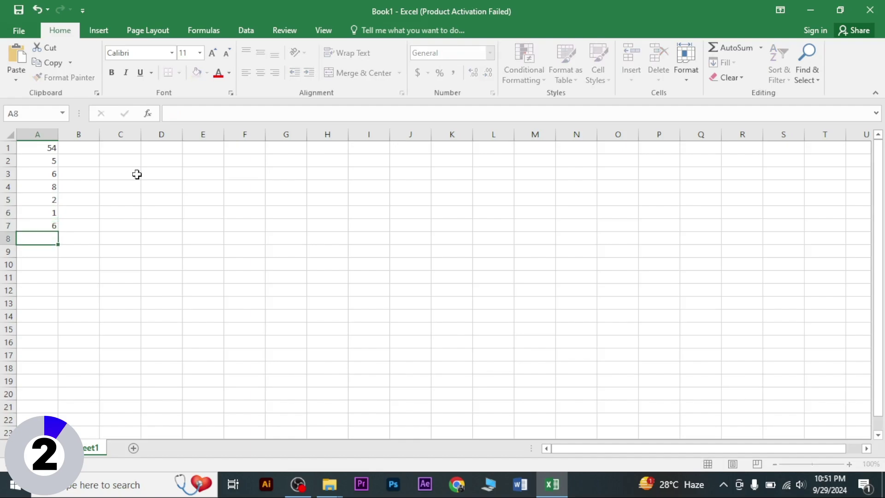
text(7)
key(Return)
text(8)
key(Return)
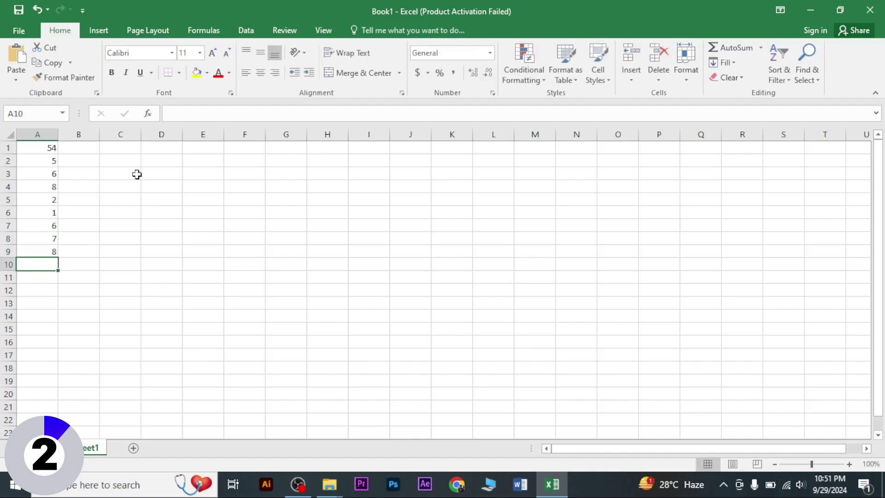
text(9)
key(Return)
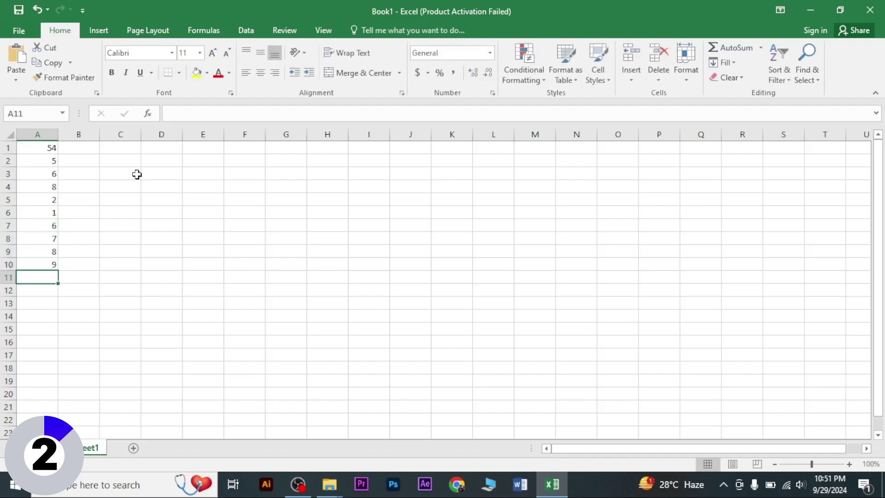
- Total the column with =SUM(A1:A10) in A11, giving 106, and start saving to the Desktop
text(=)
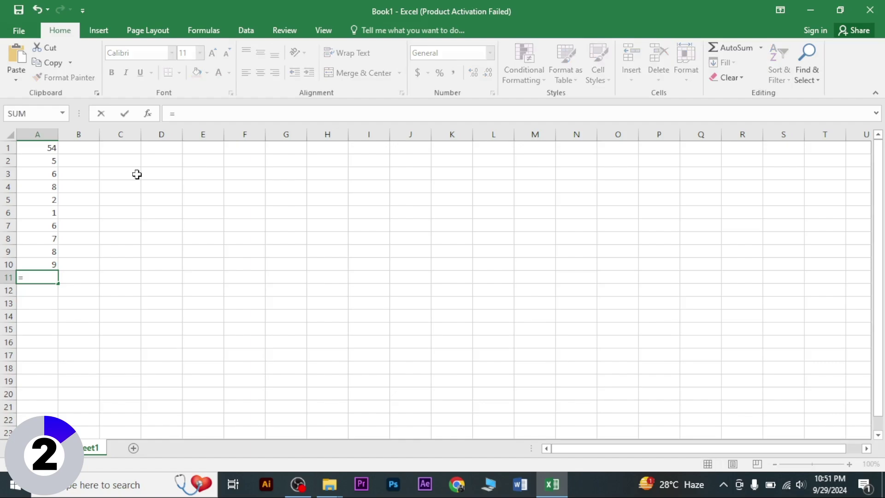
text(sum()
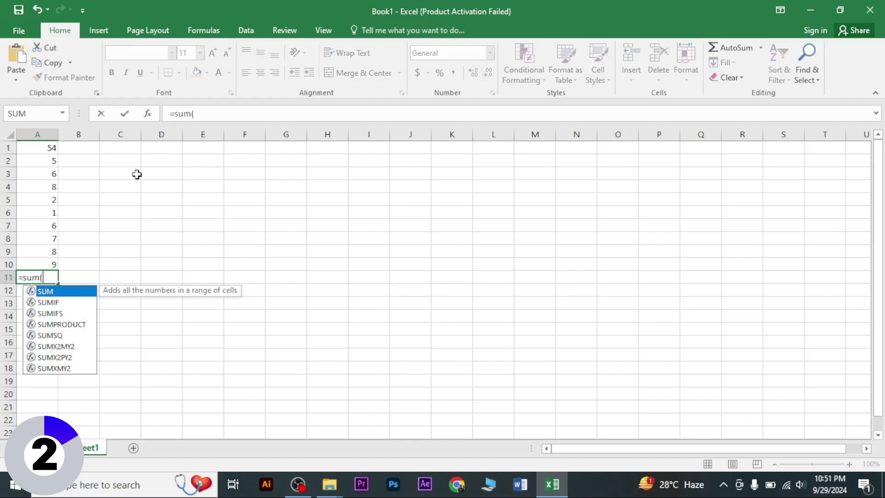
text(A1)
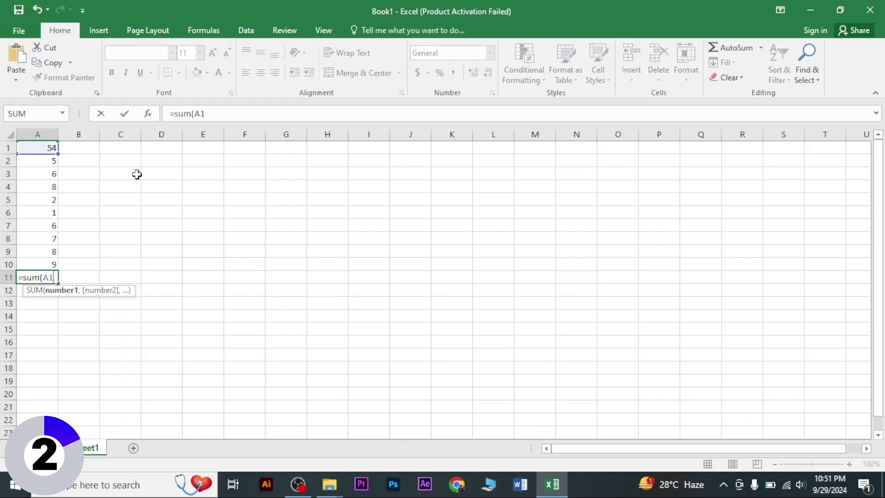
text(:A)
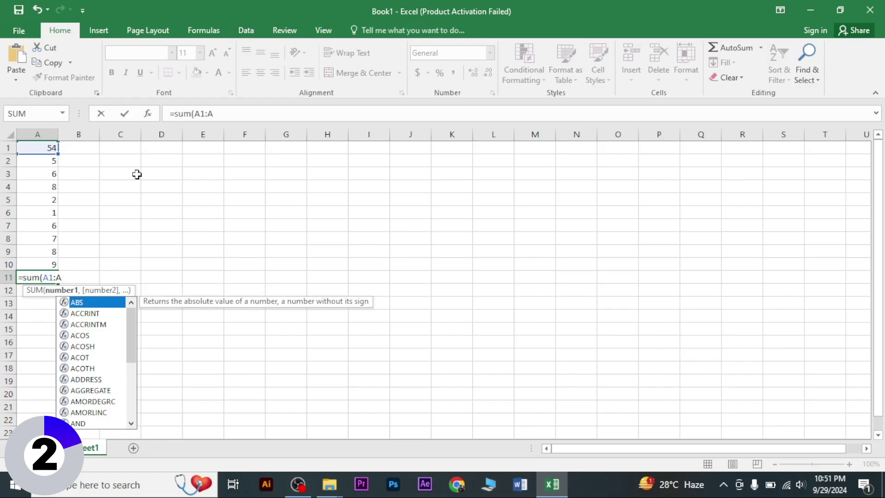
text(10)
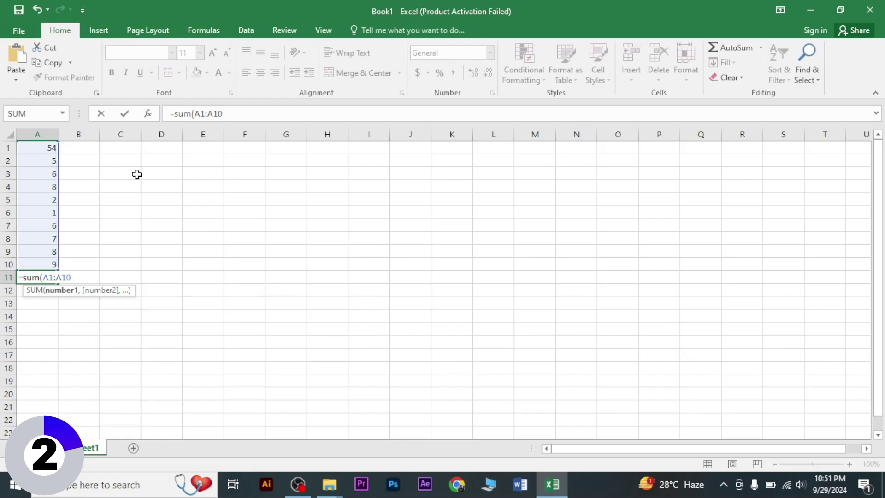
click(124, 114)
click(100, 30)
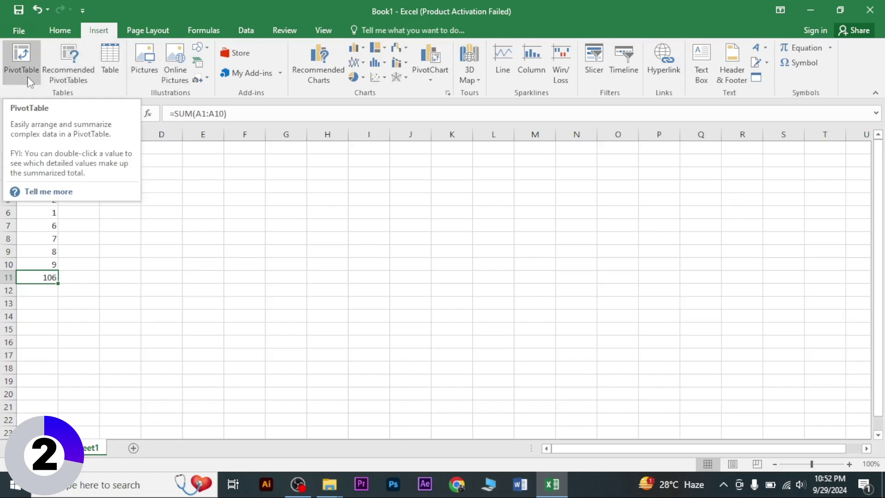
click(17, 31)
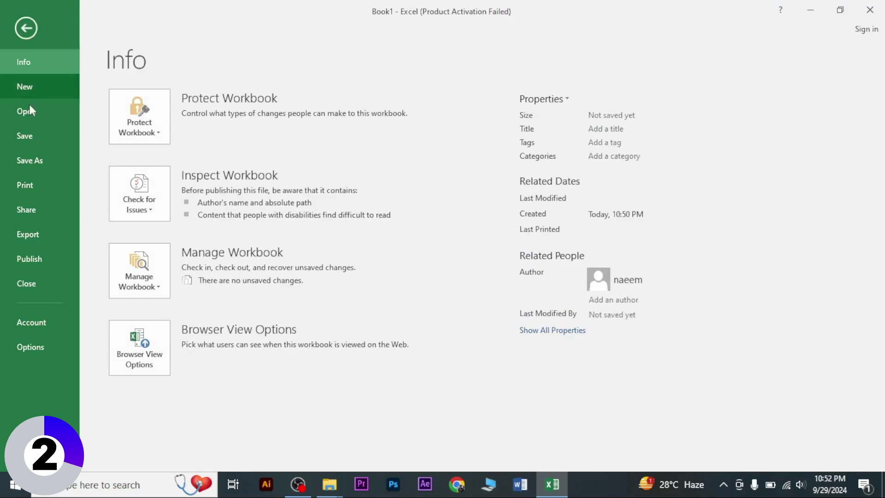
click(31, 159)
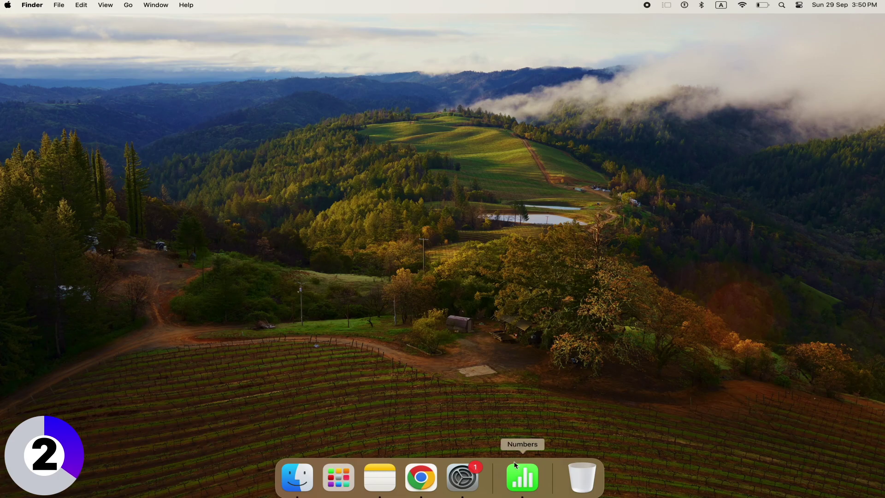
- Launch Numbers and create a spreadsheet from the Blank template
click(519, 482)
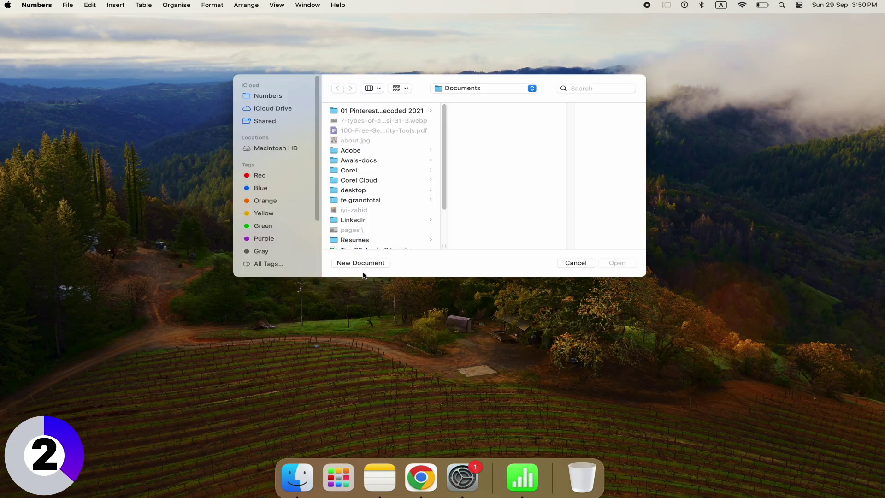
click(367, 266)
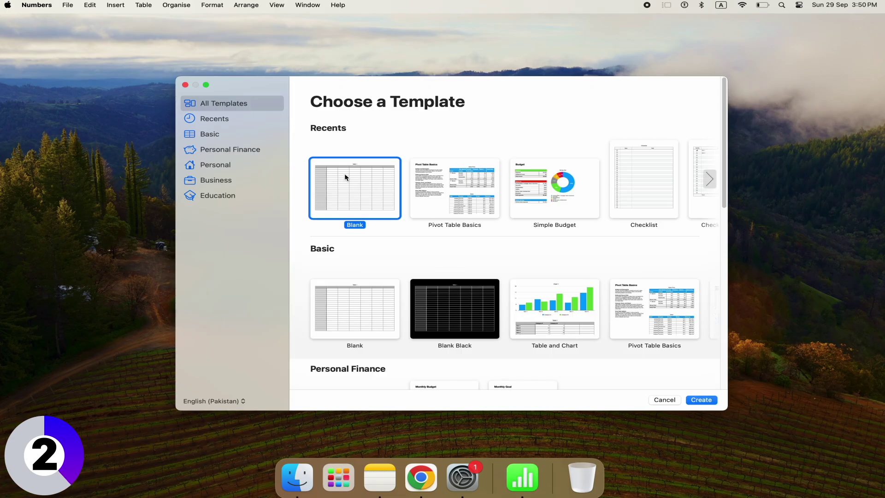
click(438, 187)
click(379, 187)
double_click(367, 189)
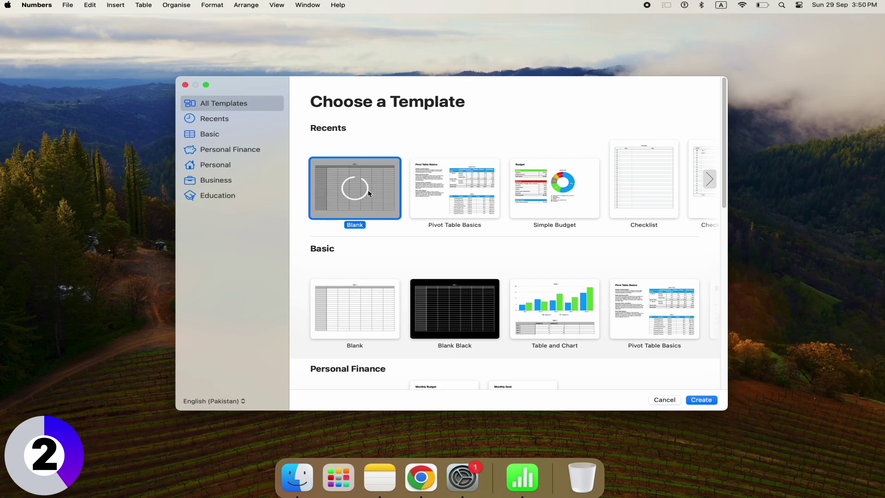
- Enter 50 in A2 and fill it down through A10
click(164, 115)
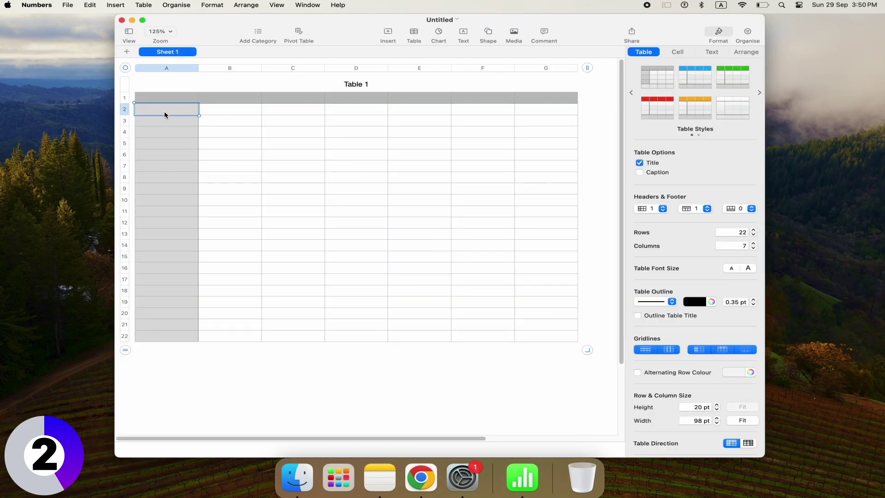
text(50)
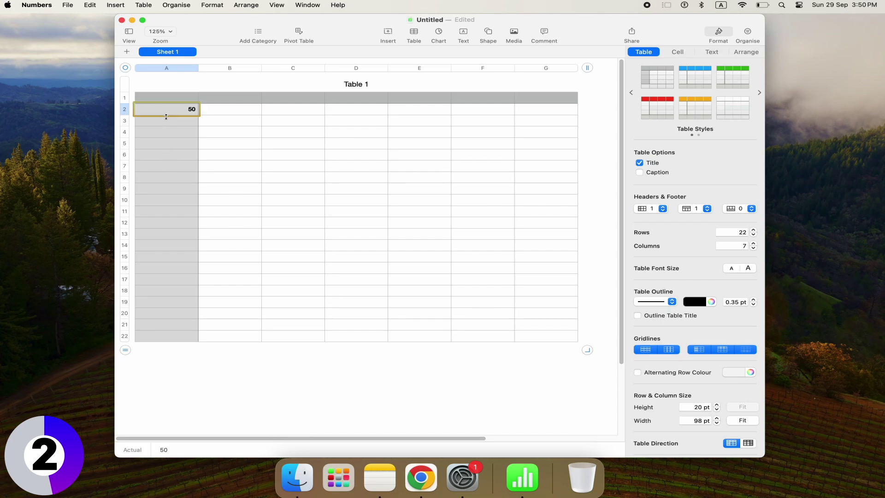
drag(166, 117, 167, 168)
drag(164, 207, 164, 207)
- Add a SUM(A1:A10) formula in A11 showing 450
click(167, 214)
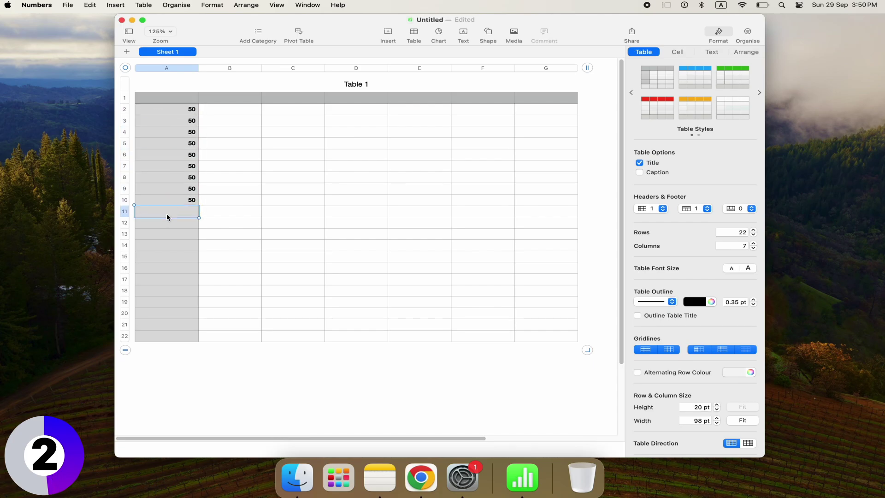
text(=SUM)
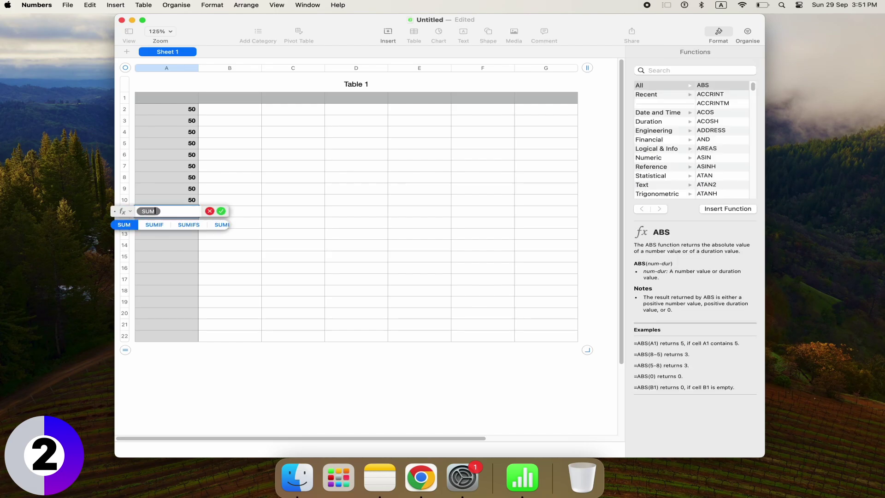
key(Return)
text(A1)
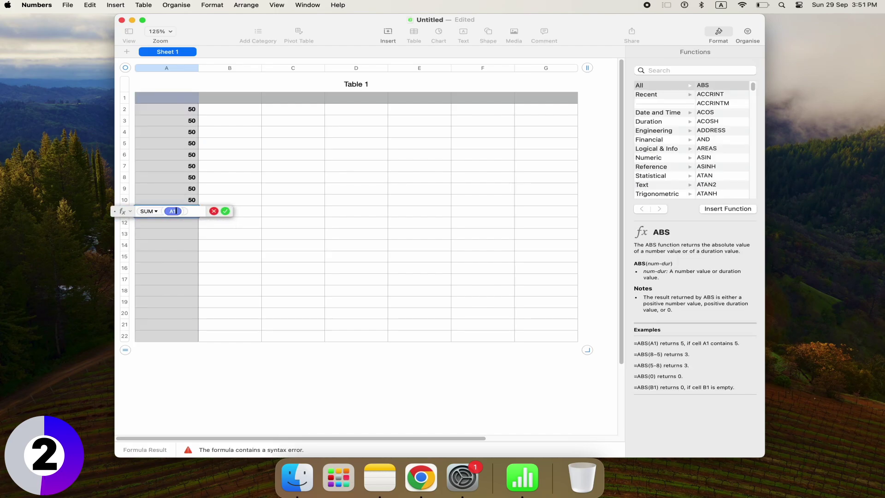
text(0)
key(Return)
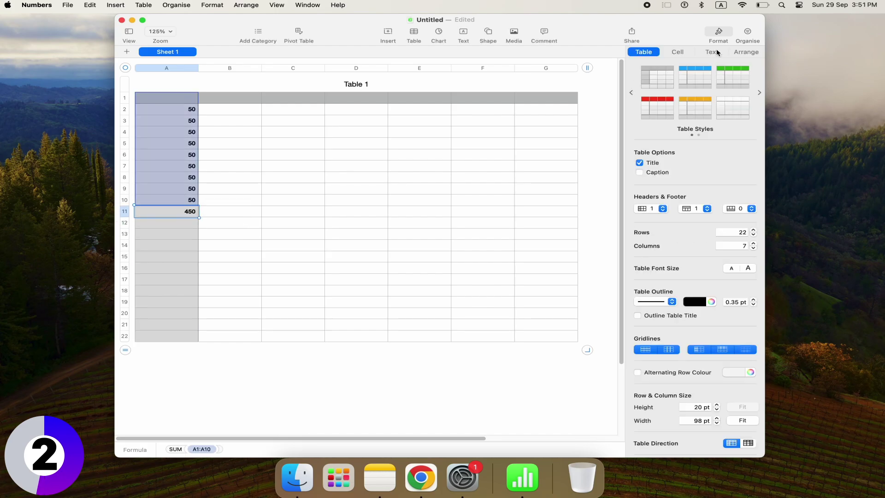
- Toggle the formatting sidebar and browse the pages of table styles
click(718, 32)
click(719, 37)
click(758, 93)
click(759, 93)
click(758, 93)
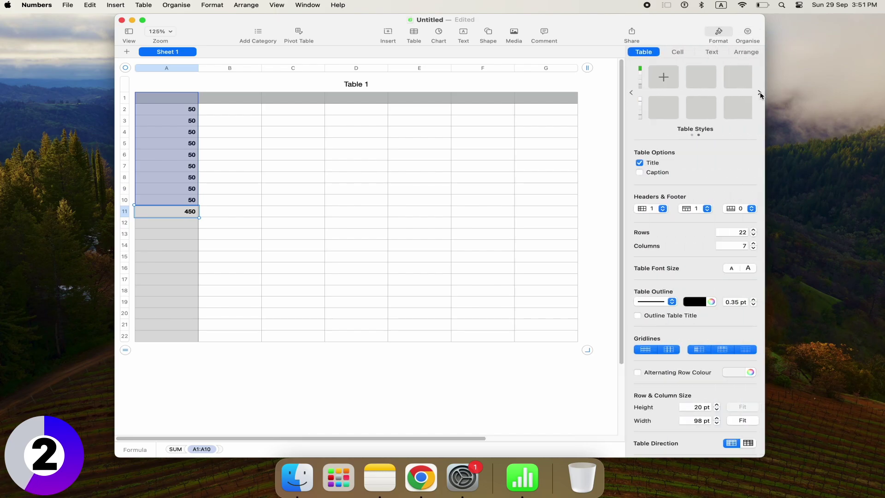
- Export the spreadsheet as a PDF named Untitled into Documents, then begin inserting a pivot table
click(630, 94)
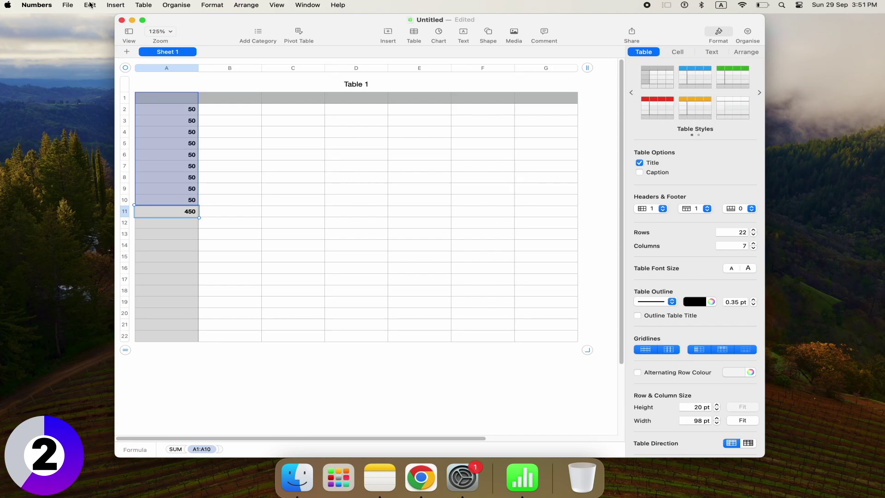
click(67, 6)
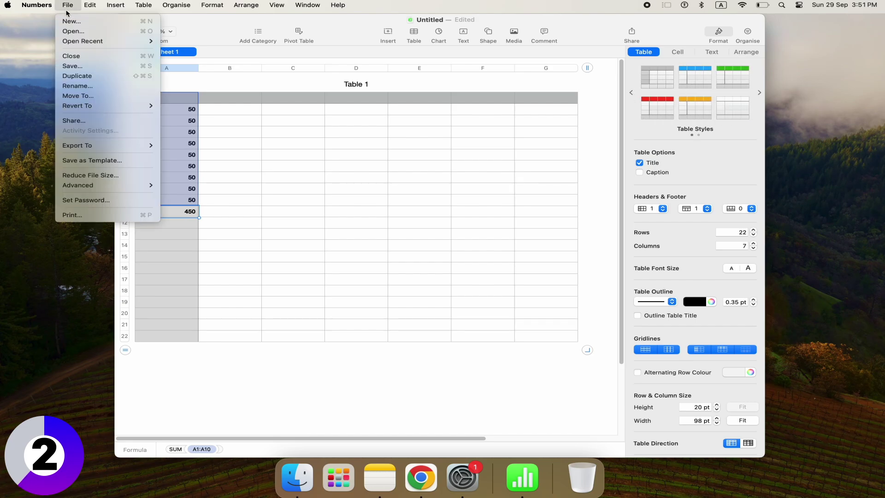
mouse_move(110, 145)
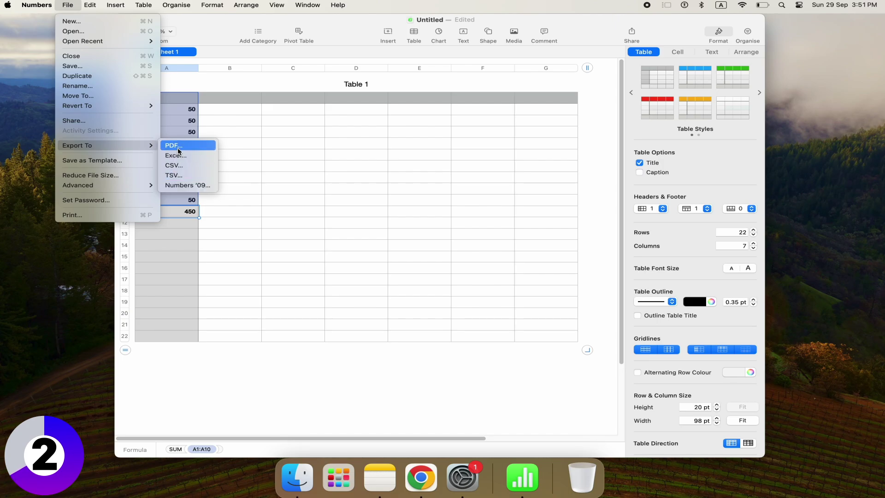
click(178, 151)
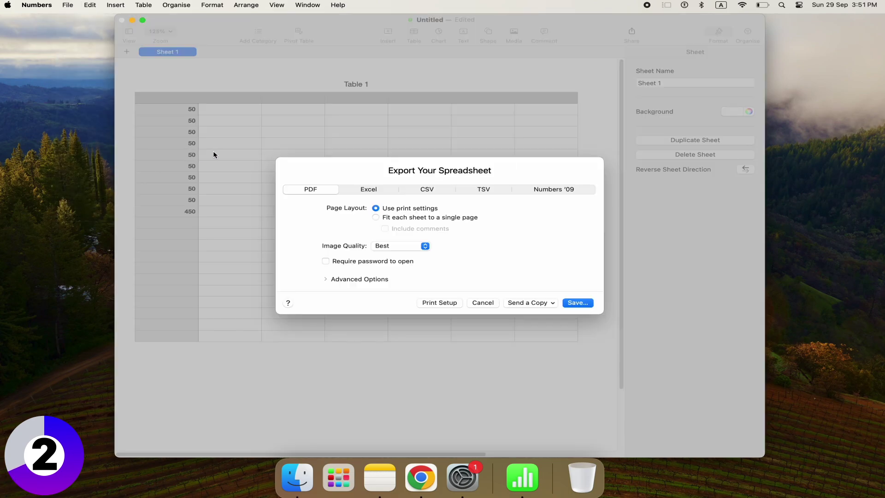
click(577, 302)
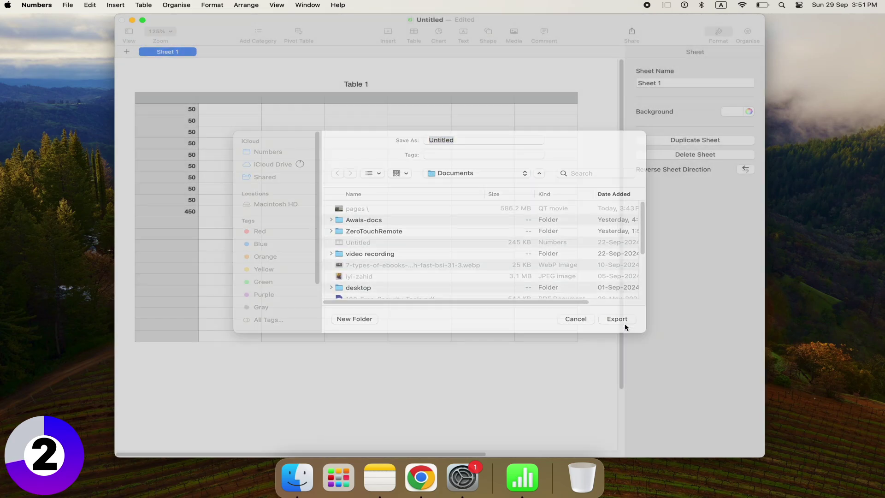
click(622, 323)
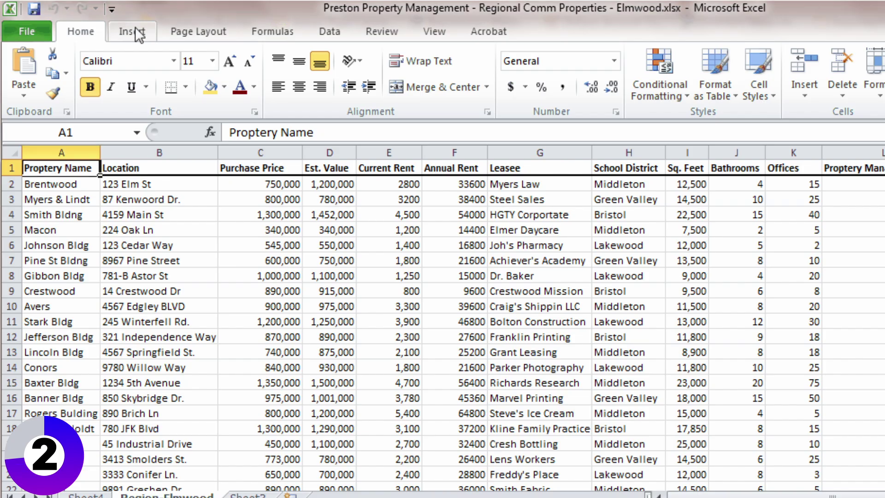
click(131, 32)
click(18, 65)
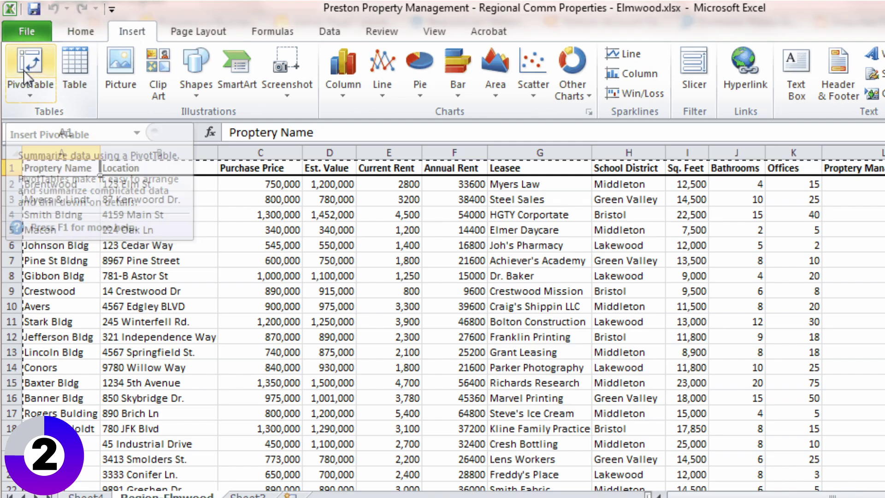
- Place the pivot table on a new sheet and scroll the ExcelFrog tutorial down to Enter Data
click(649, 433)
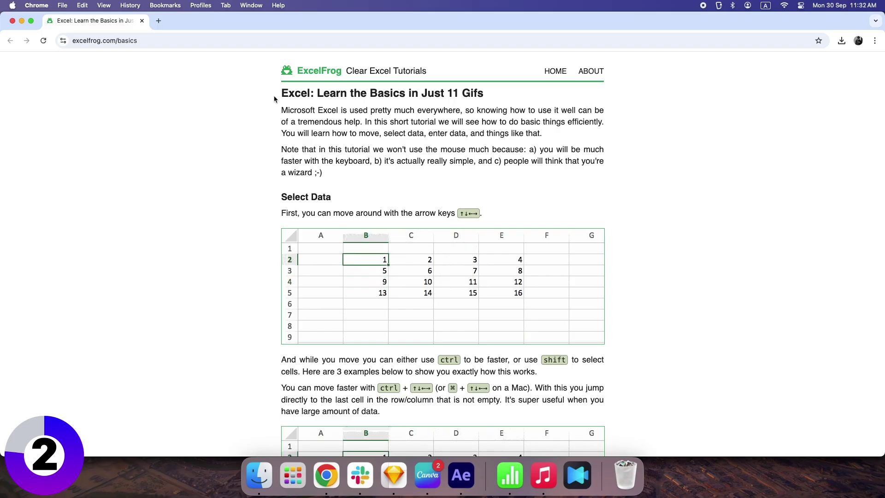
scroll(588, 210, down, 10)
scroll(588, 210, down, 15)
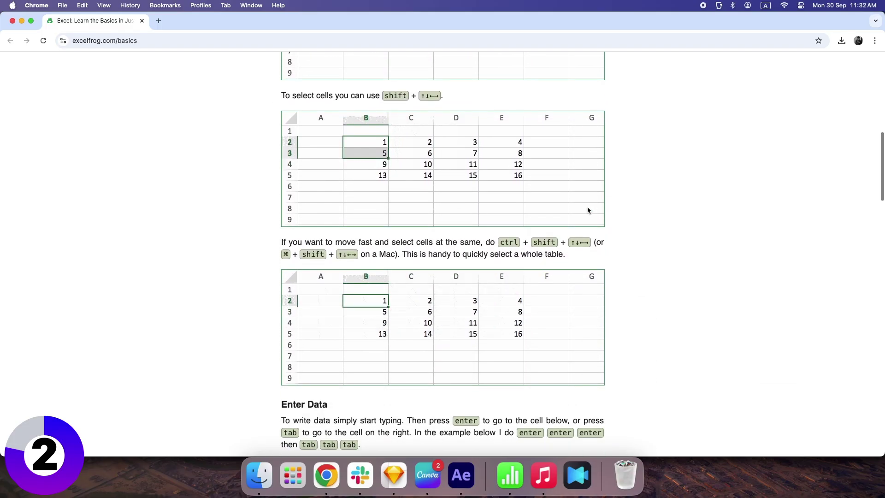
scroll(587, 209, down, 18)
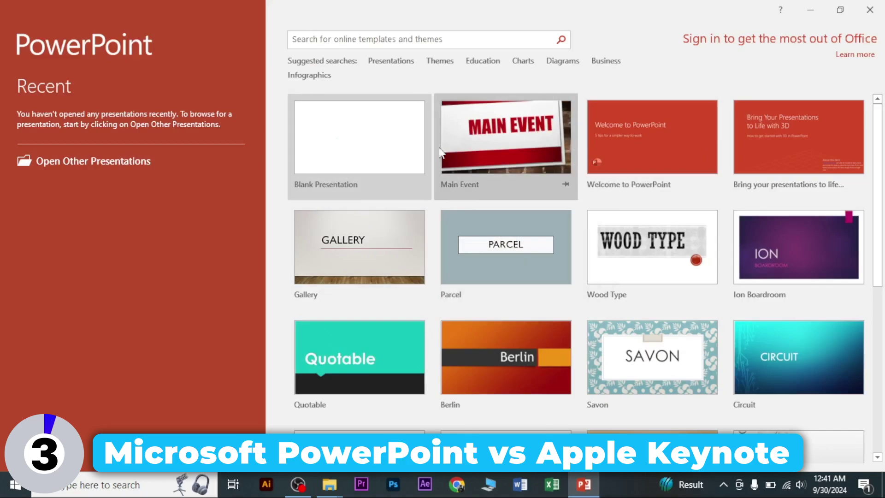
- Create an orange Berlin presentation, add three slides, and open the layouts for slide 1
click(411, 178)
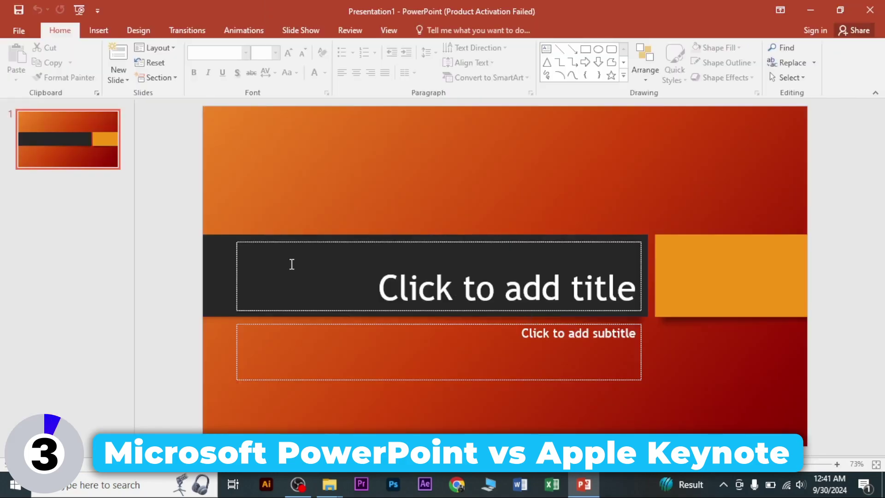
click(118, 64)
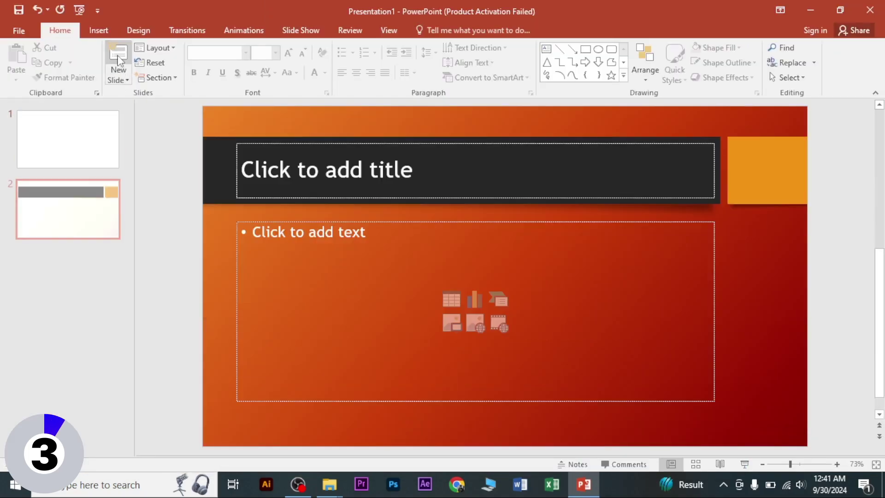
click(118, 61)
click(119, 62)
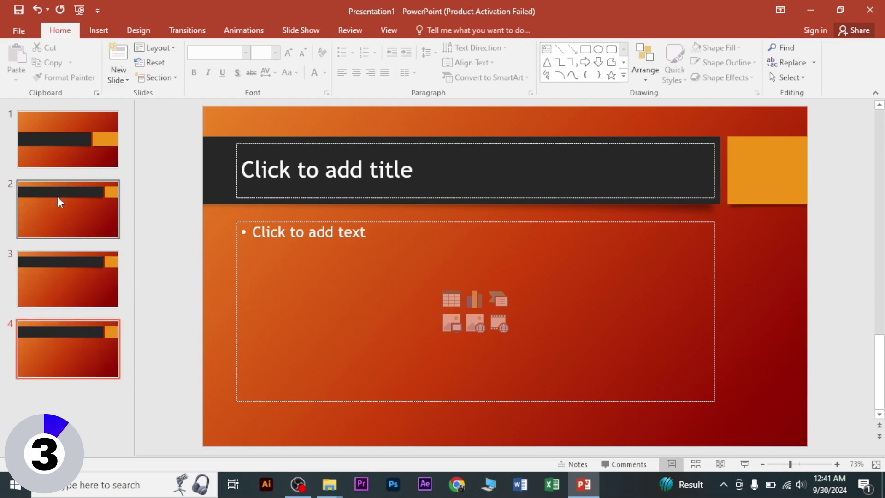
click(70, 166)
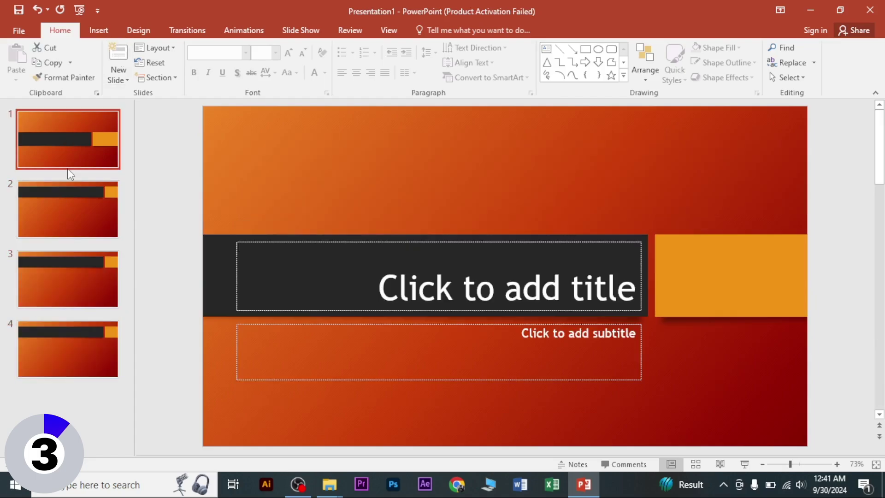
click(174, 46)
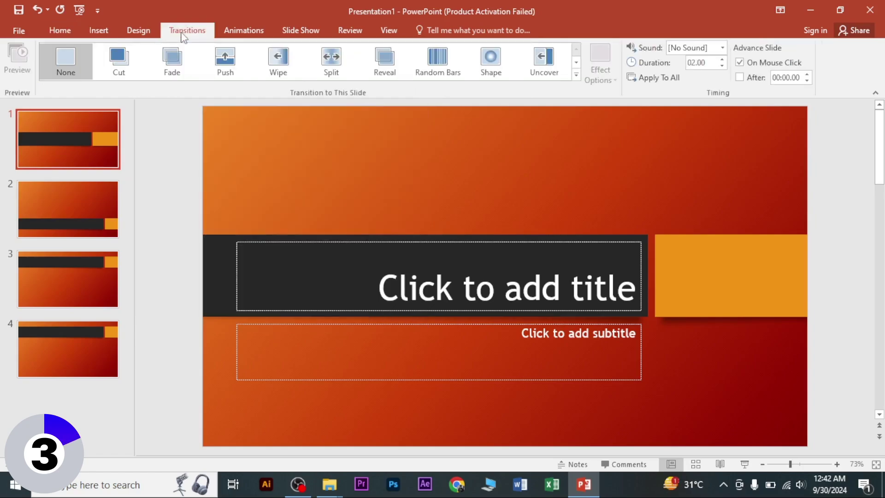
- Review the Animations and Transitions effects, then save the presentation to the Desktop as Presentation1
click(226, 32)
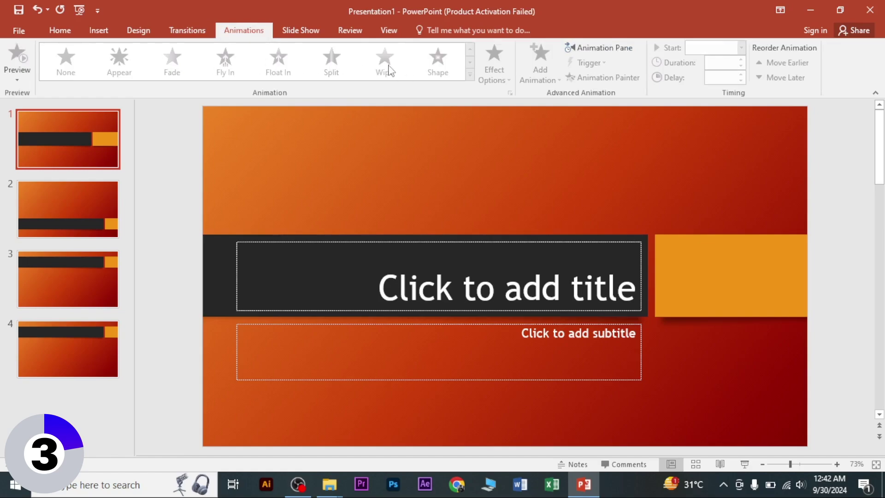
click(193, 33)
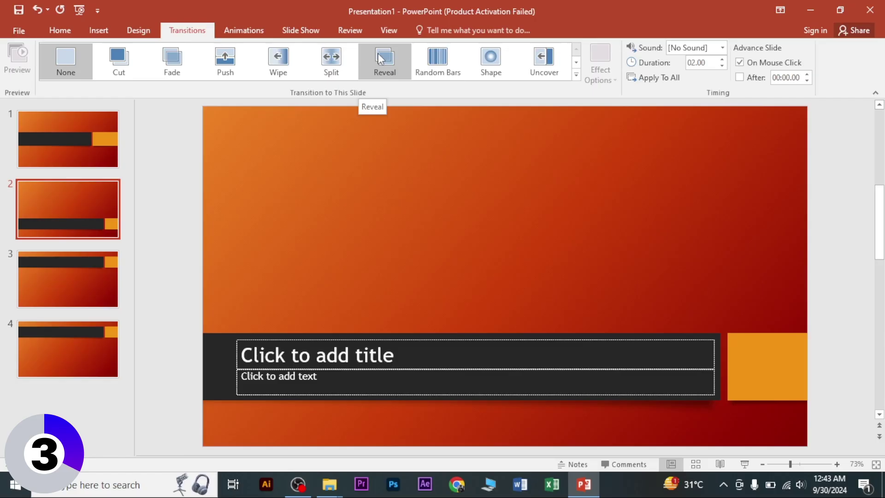
click(20, 37)
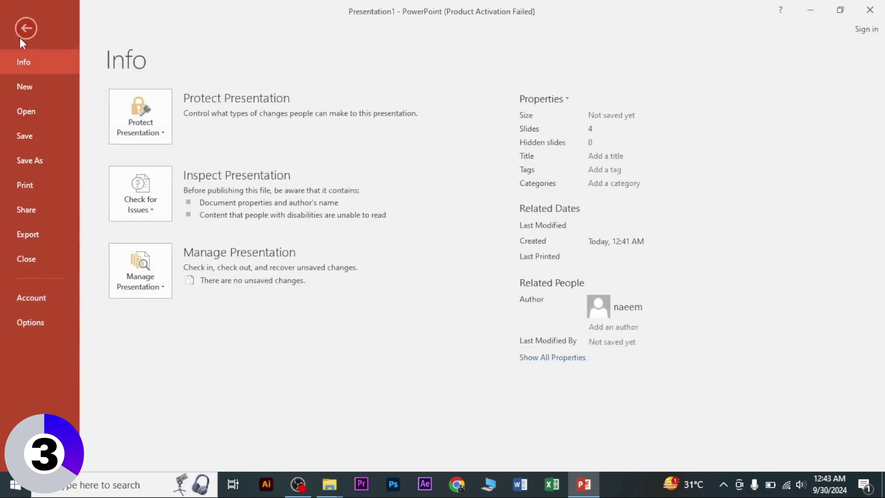
click(26, 158)
click(346, 138)
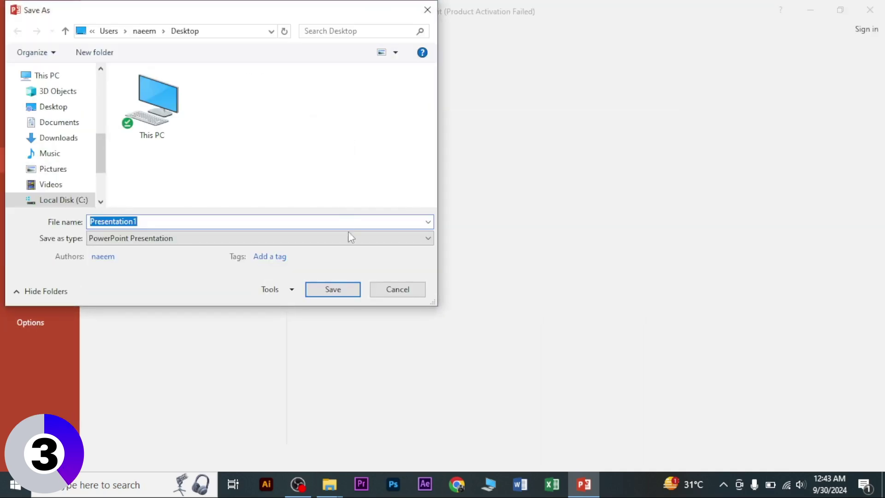
click(343, 290)
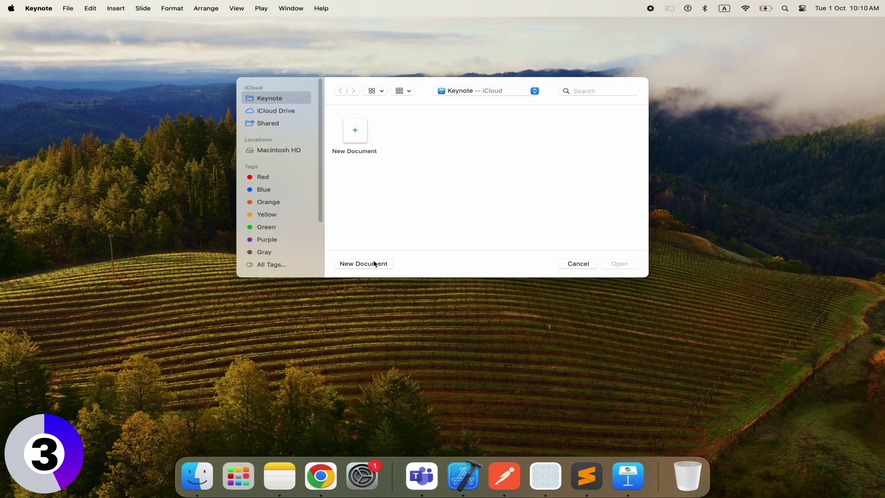
- Start a Dynamic Clouds Light presentation and add Title & Photo and Title & Photo Alt slides
click(375, 263)
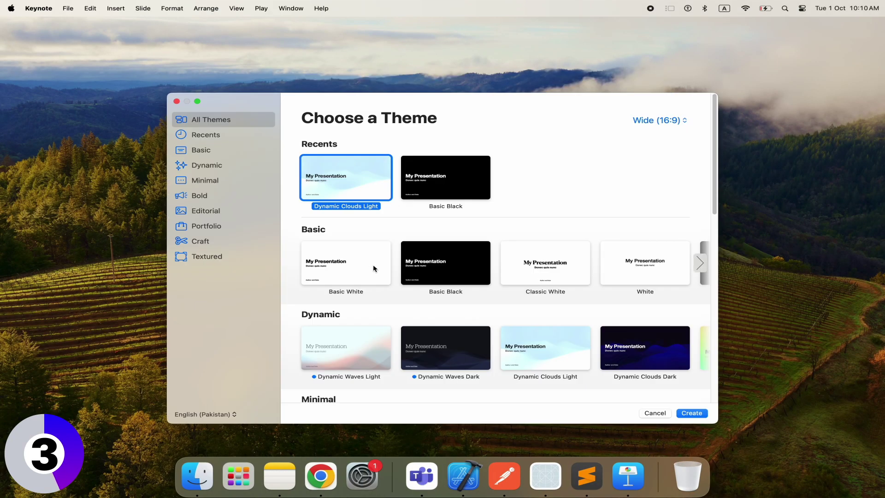
click(684, 414)
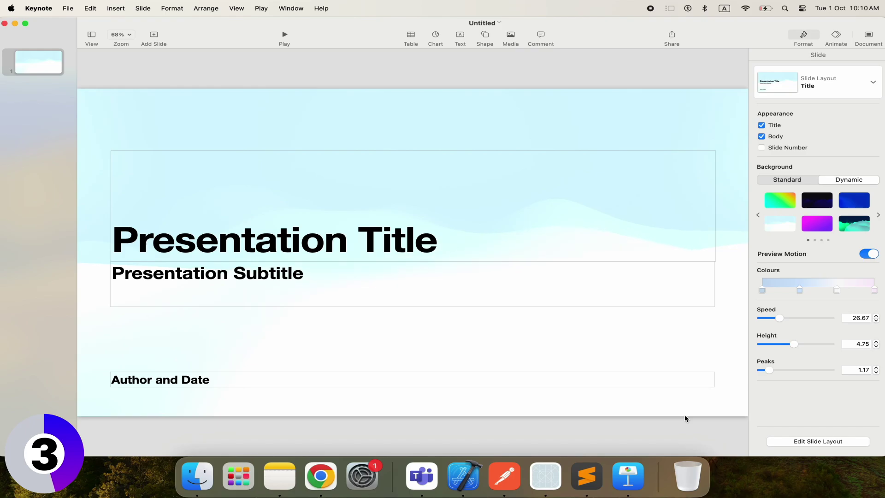
click(154, 34)
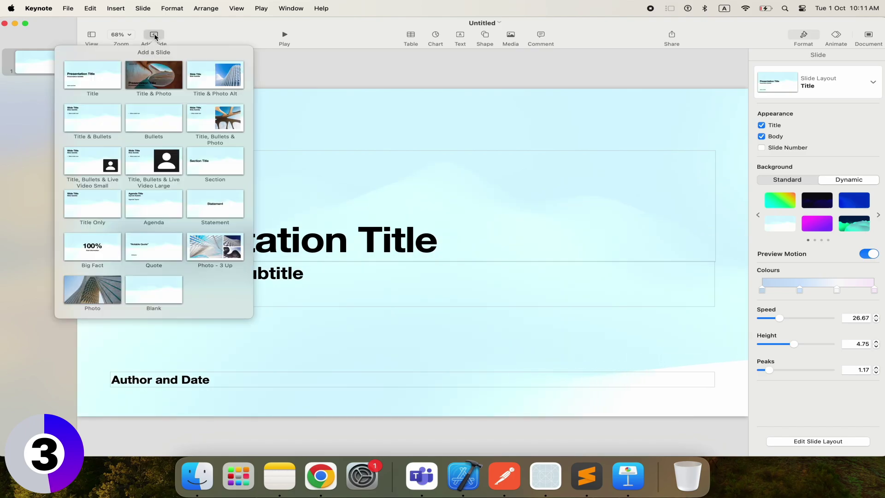
click(157, 75)
click(154, 35)
click(212, 75)
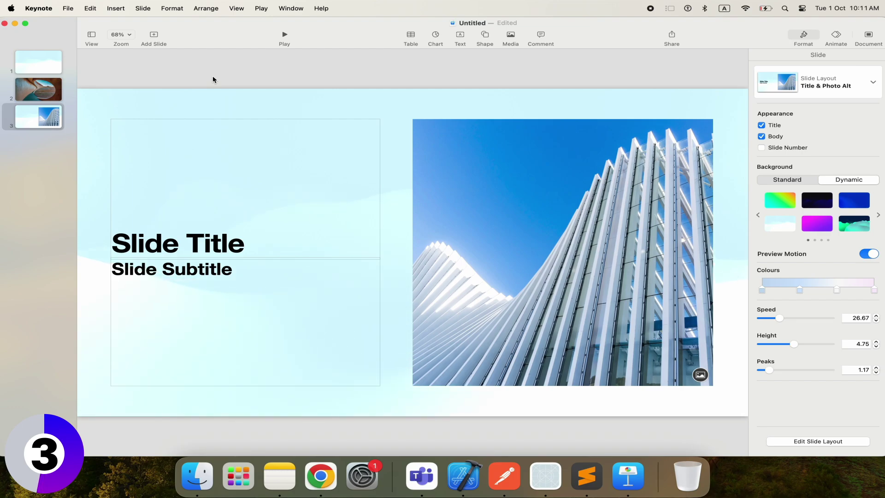
- Give slide 3 an Iris transition
click(835, 36)
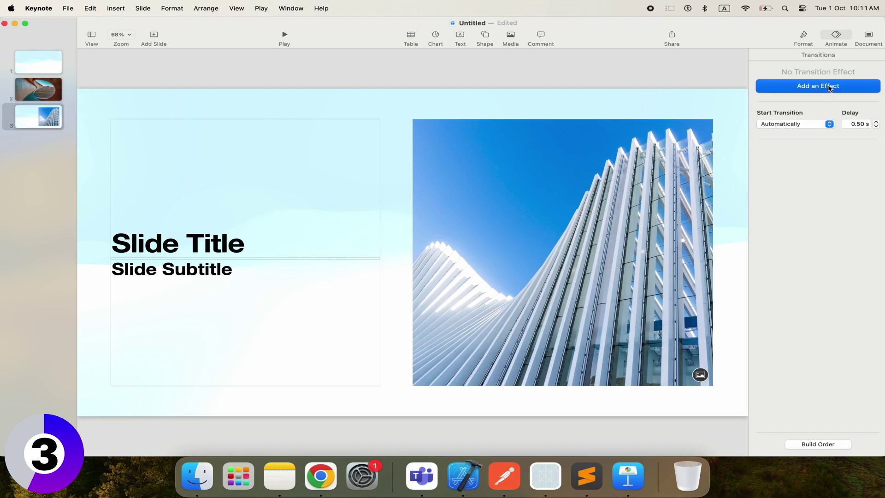
click(829, 87)
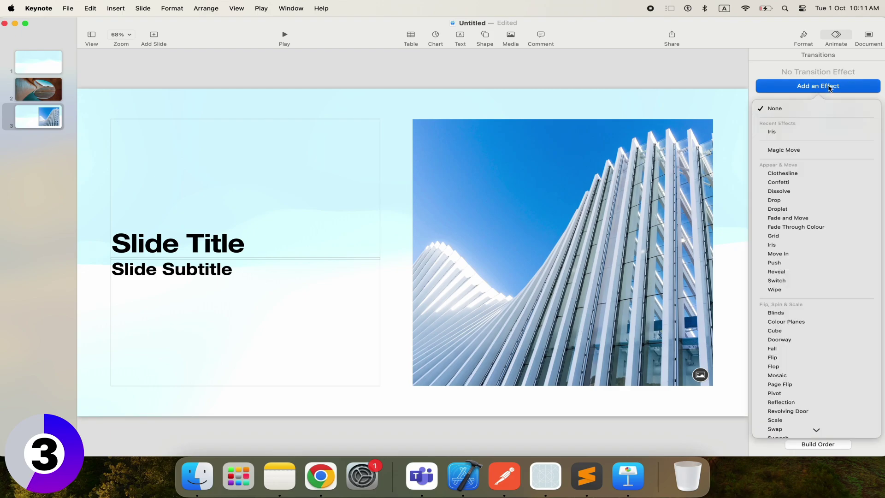
click(791, 134)
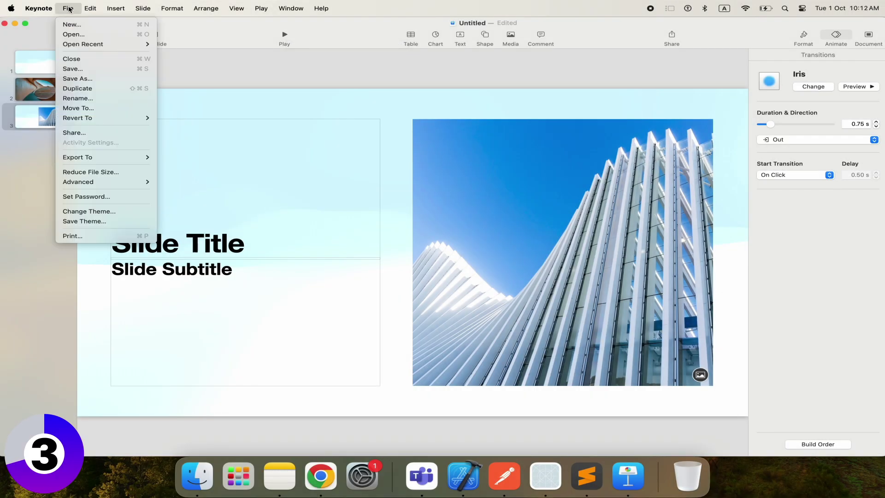
- Export the Keynote presentation as a PowerPoint file under its default name
mouse_move(90, 159)
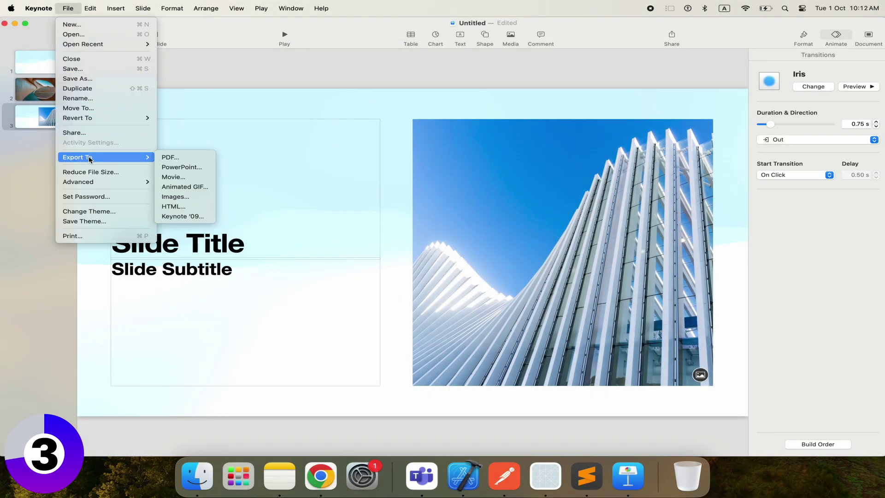
click(191, 213)
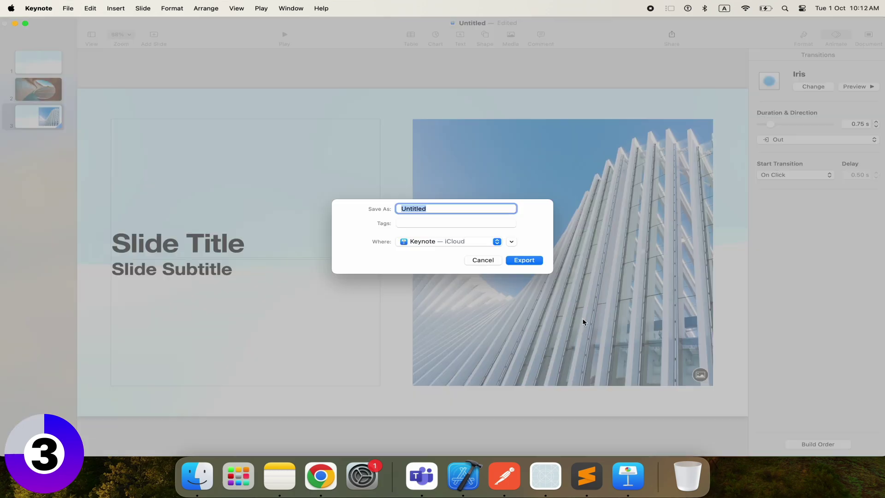
key(Return)
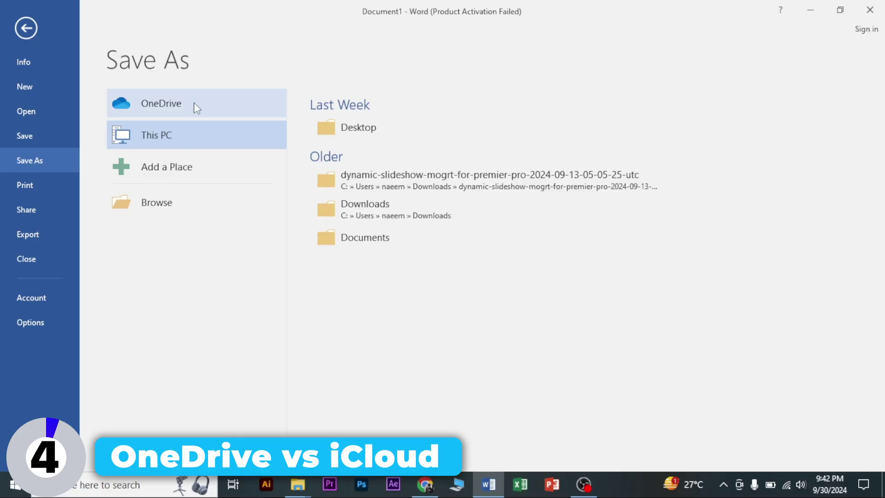
- In OneDrive, share Wonder of Brazil.docx with the Your family group and send the link
click(194, 103)
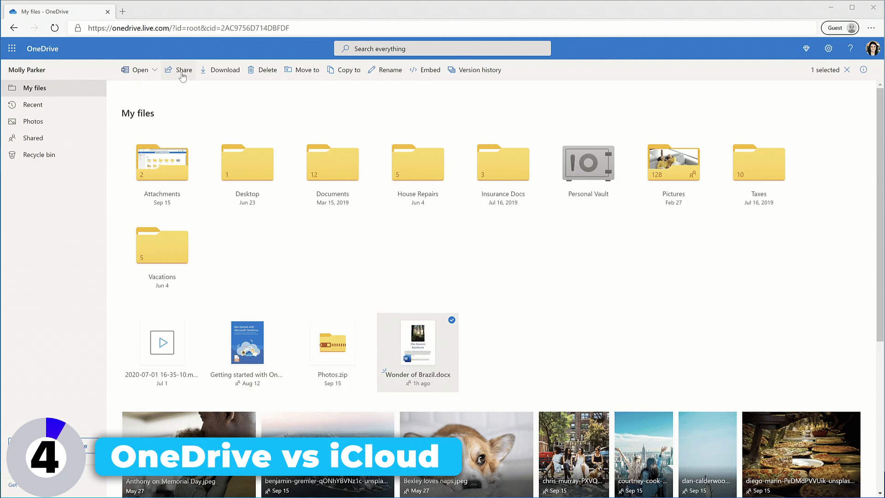
click(182, 72)
text(fa)
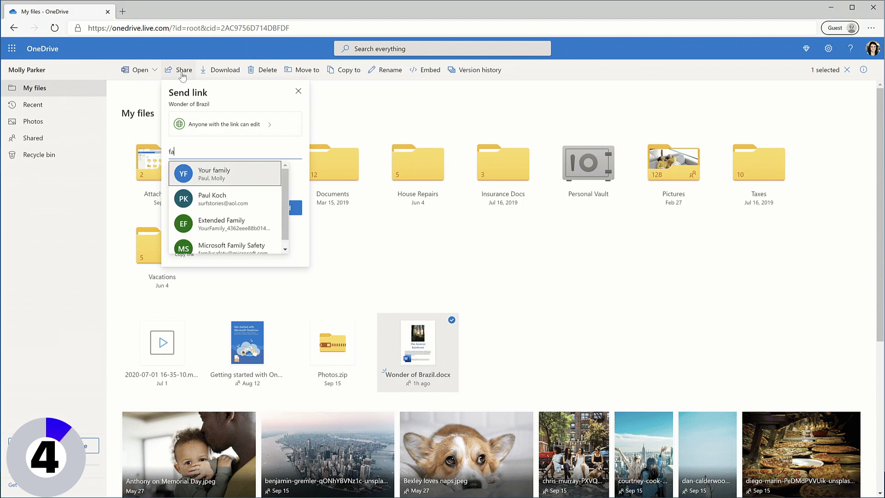
click(210, 179)
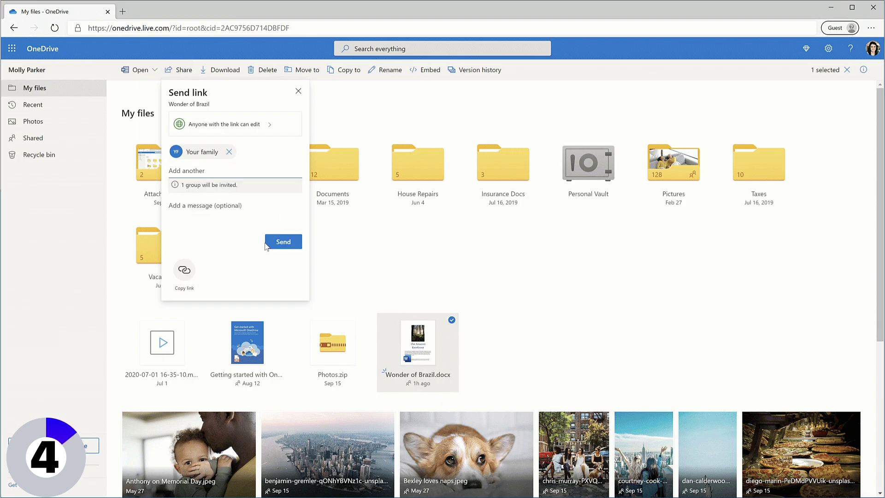
click(282, 242)
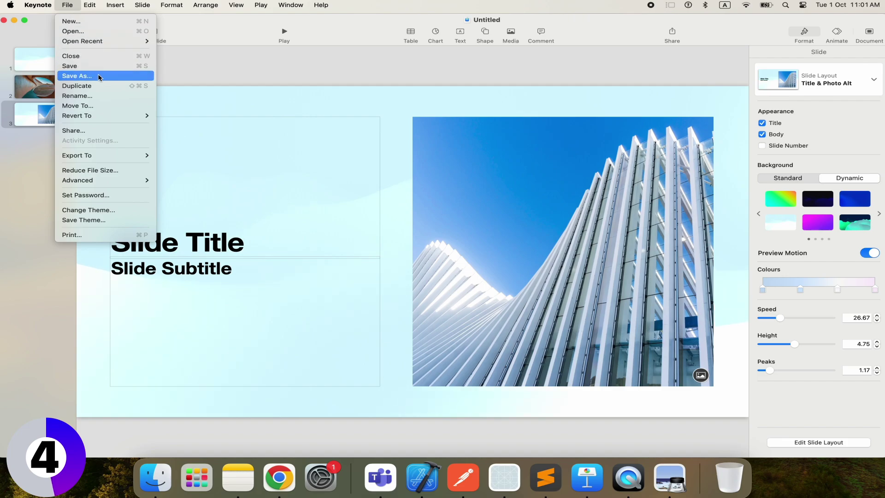
- Save the Keynote presentation to iCloud Drive
click(100, 77)
click(495, 243)
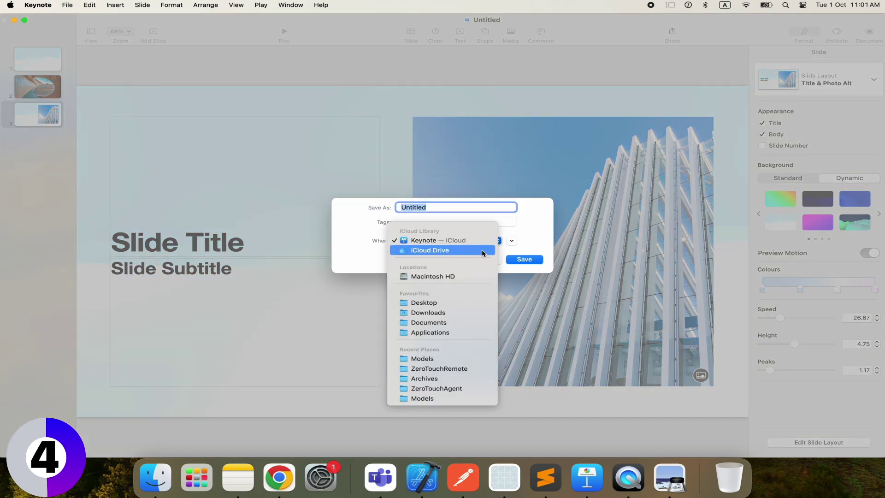
click(455, 251)
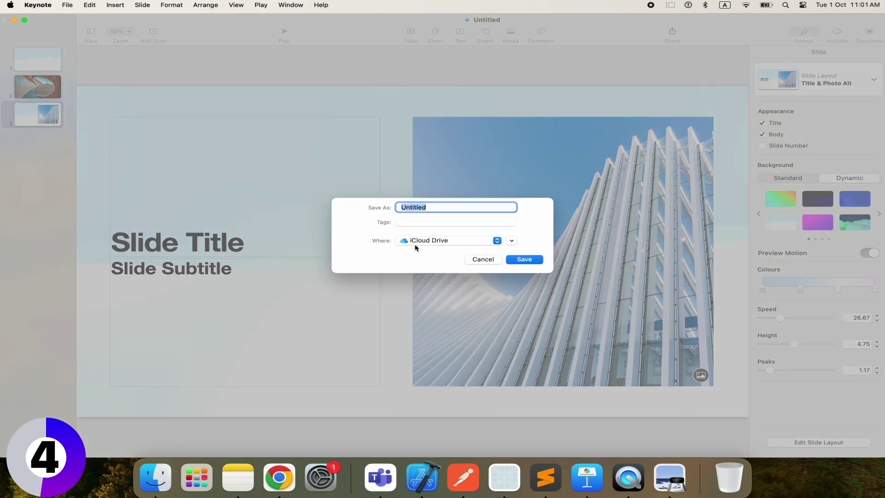
click(524, 259)
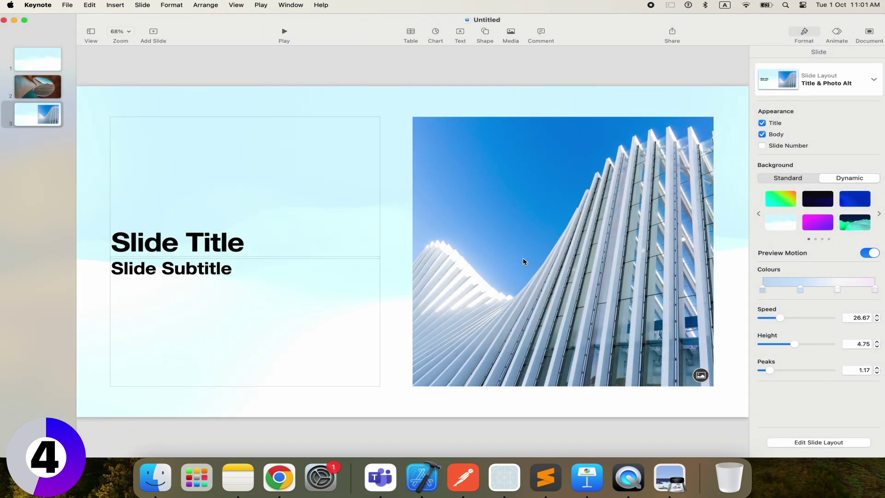